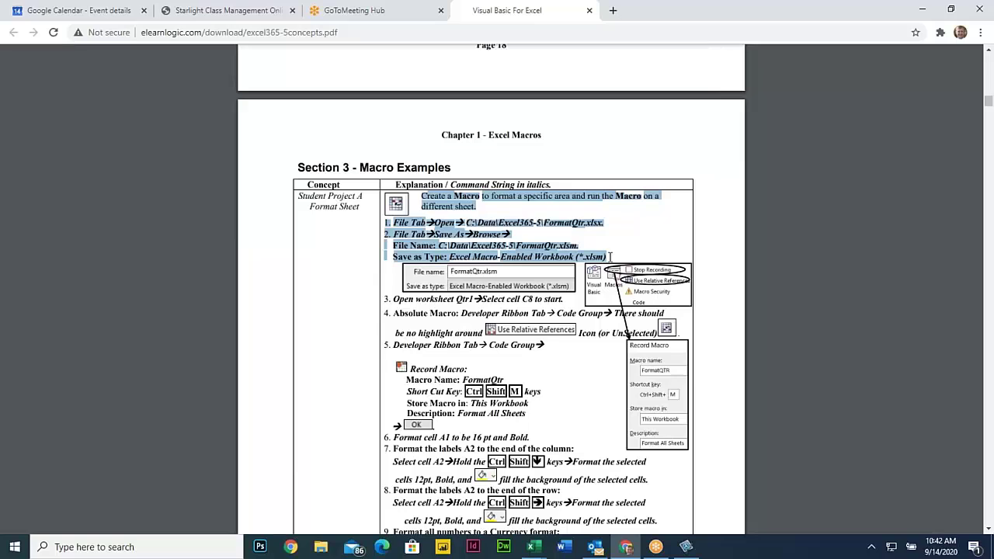
- Examine the Student Project A Format Sheet instructions in Section 3, Macro Examples, including the source workbook name and the cell formatting tasks
left_click(518, 241)
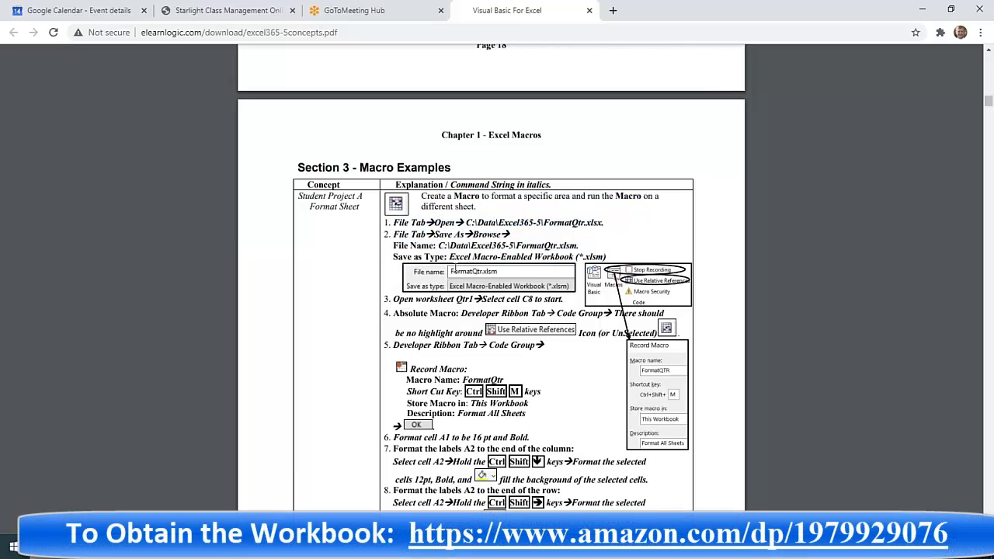
scroll(368, 194, "down", 3)
scroll(366, 193, "up", 2)
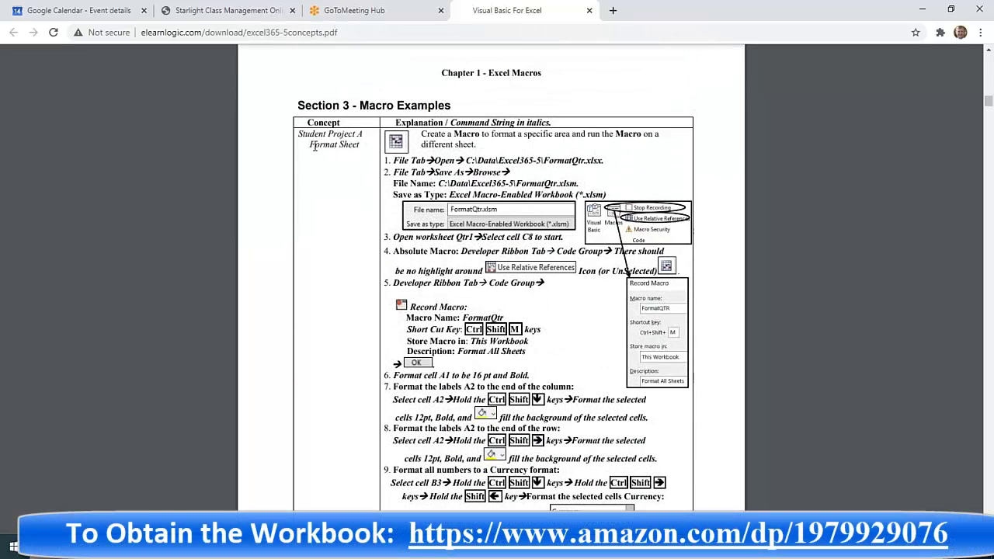
left_click_drag(303, 138, 439, 183)
scroll(472, 329, "down", 2)
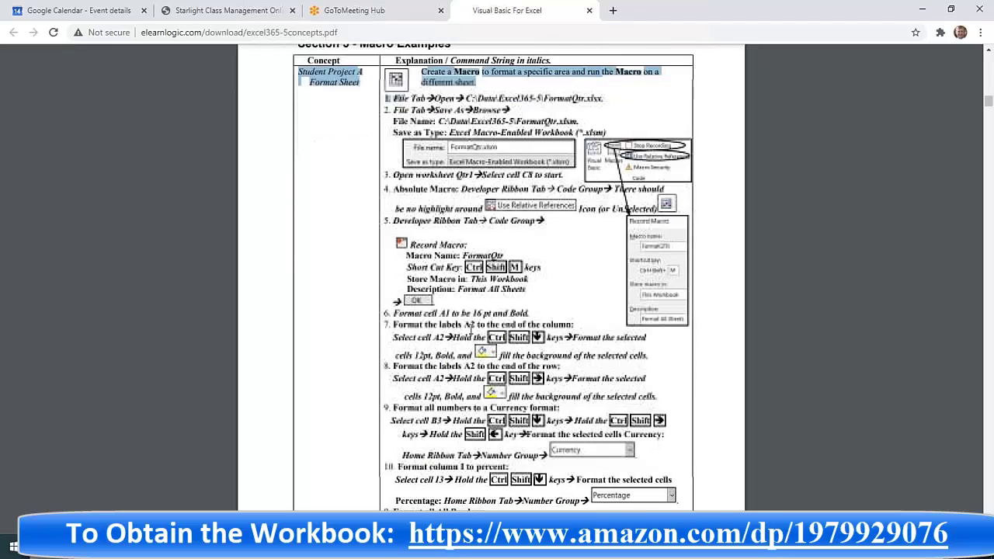
scroll(474, 221, "down", 6)
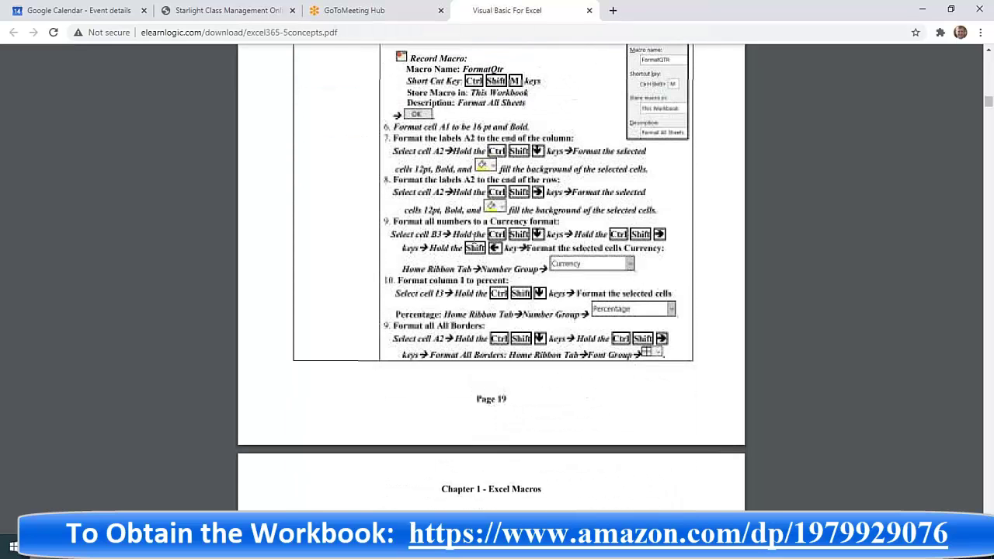
scroll(474, 247, "up", 4)
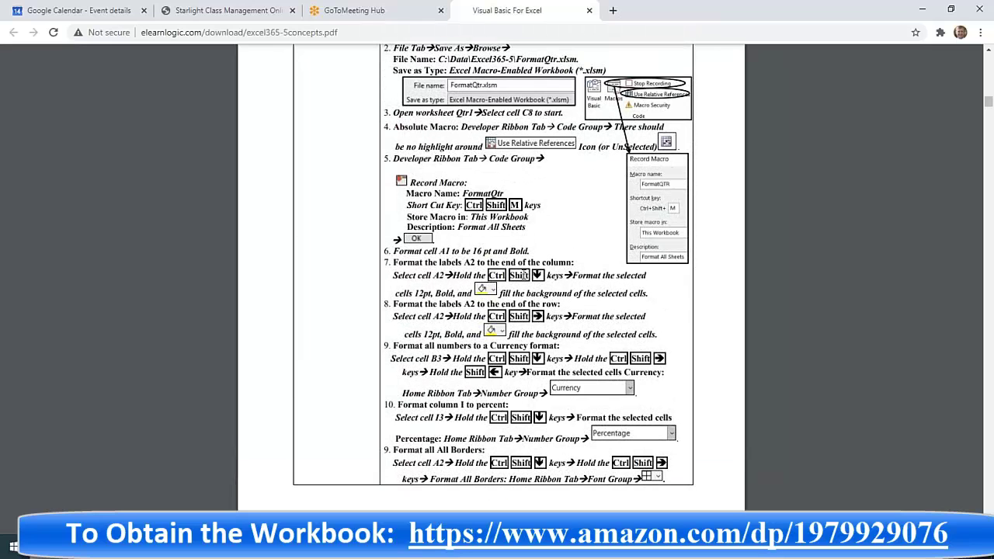
left_click_drag(475, 268, 535, 264)
left_click_drag(553, 312, 517, 282)
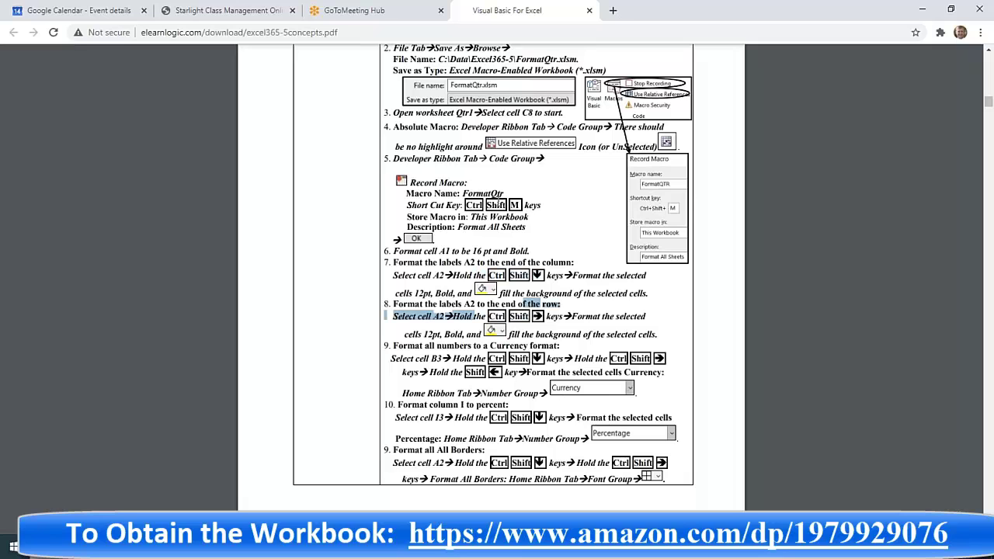
left_click(530, 206)
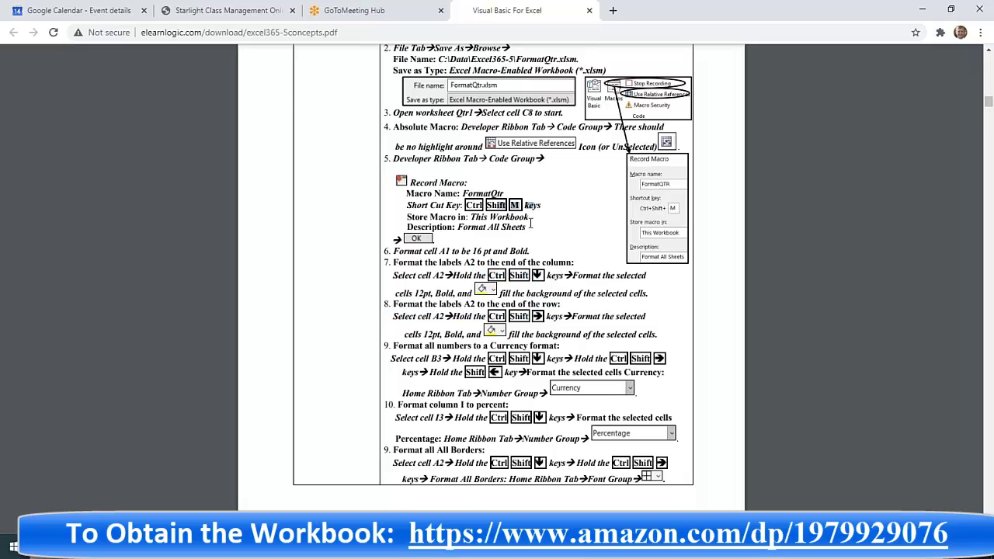
scroll(530, 223, "up", 3)
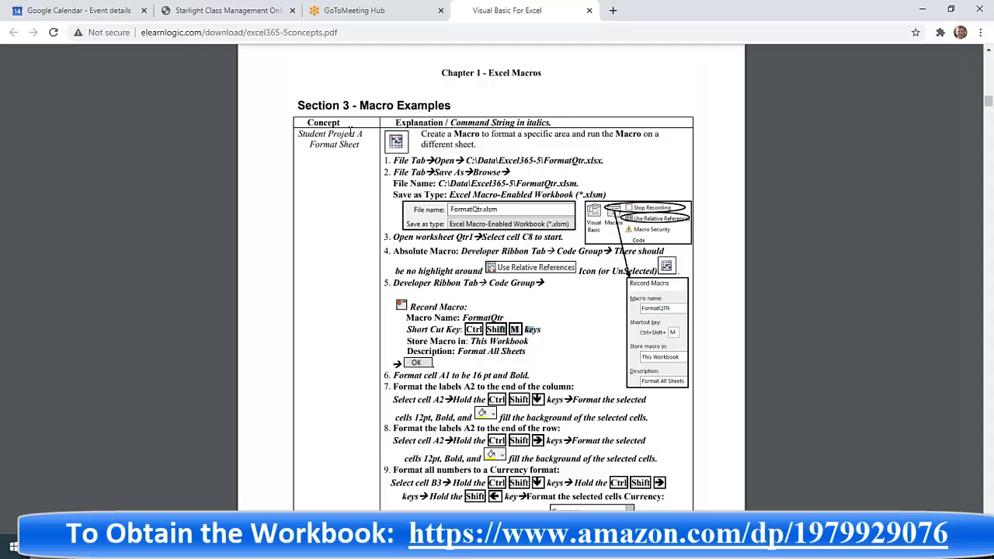
left_click_drag(312, 146, 375, 144)
scroll(523, 361, "down", 3)
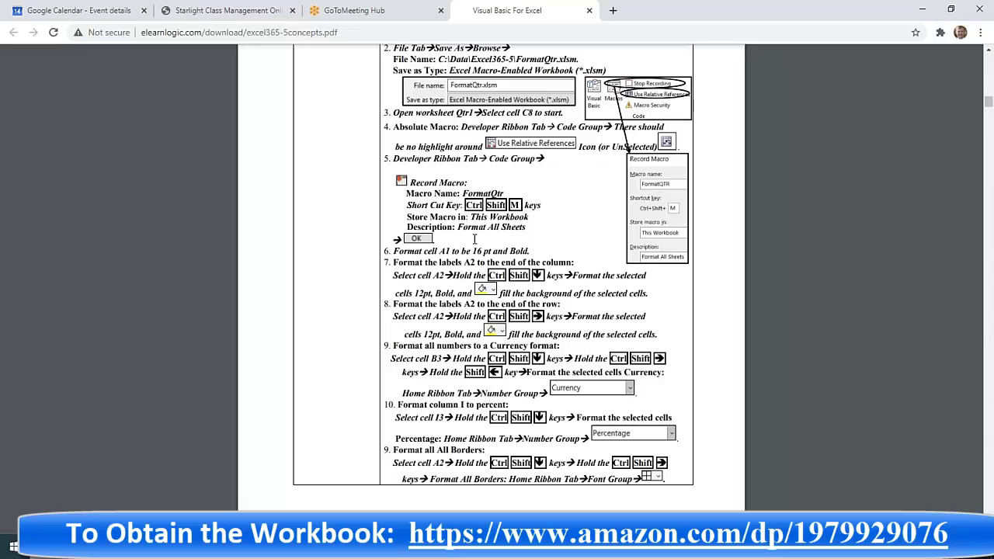
scroll(576, 139, "up", 3)
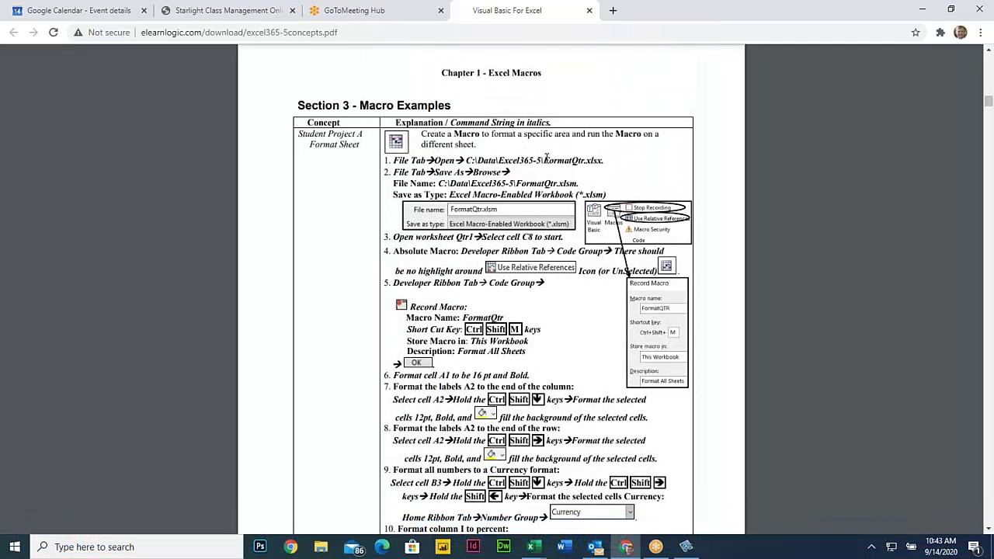
left_click_drag(545, 159, 613, 160)
- Switch to Excel and open the workbook FormatQTR.xlsx from the C:\Data\Excel365-5 folder
left_click(924, 11)
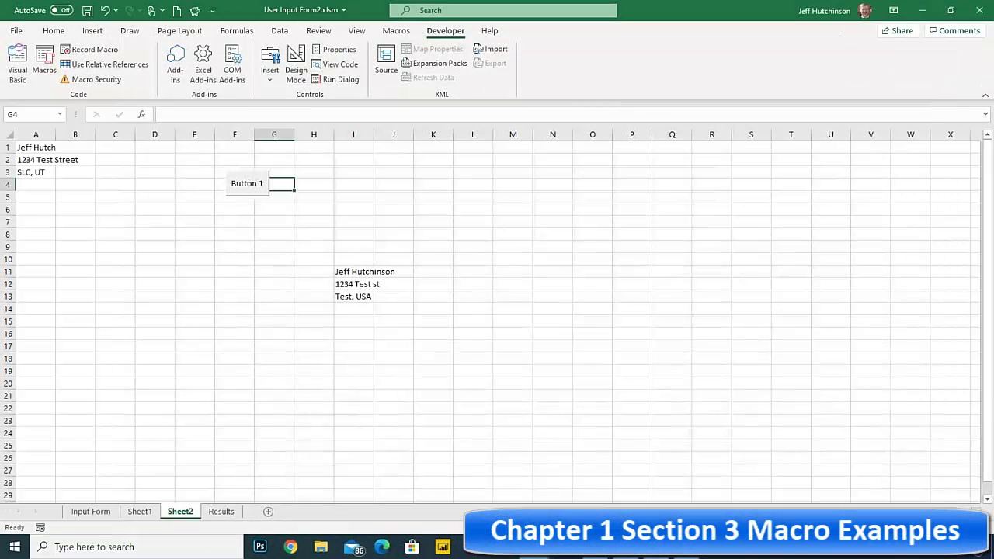
left_click(17, 30)
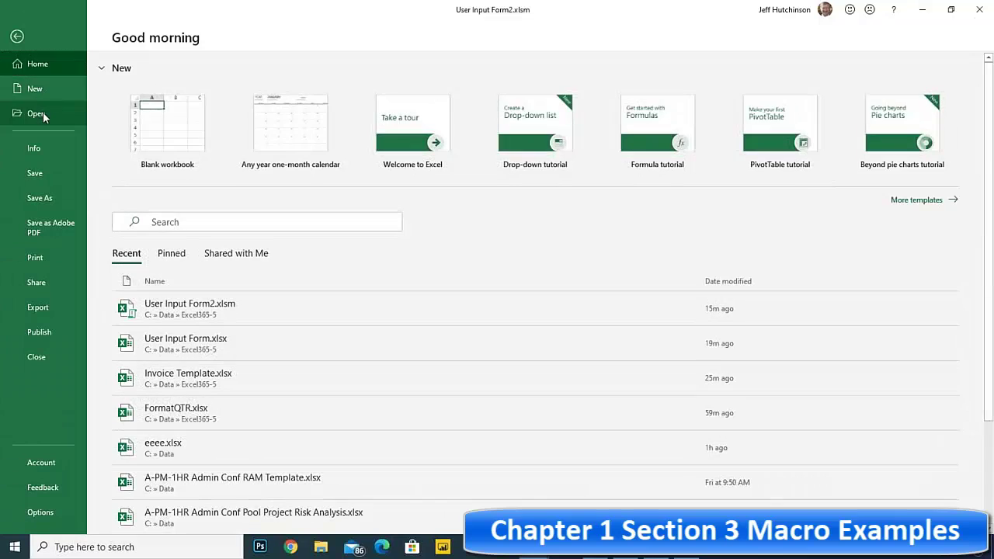
left_click(43, 113)
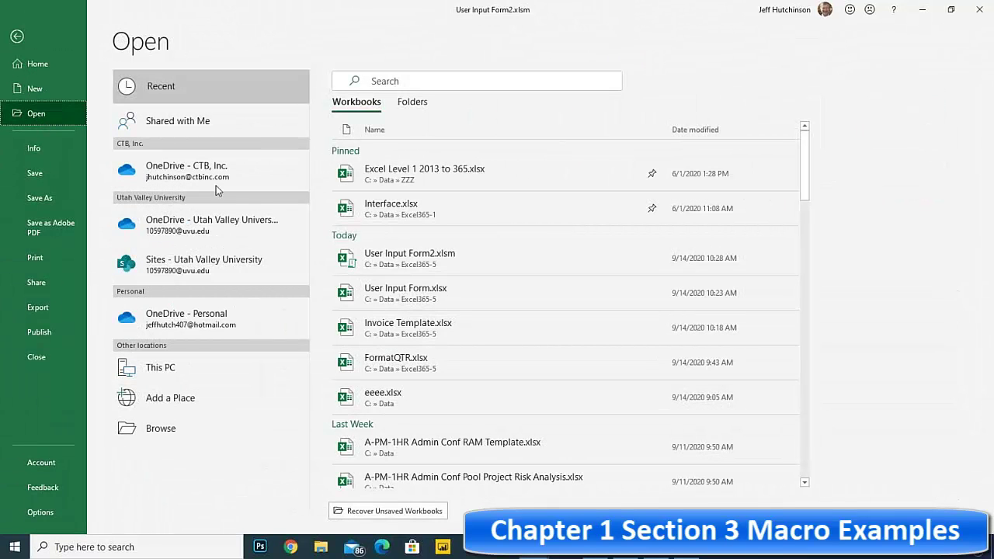
left_click(225, 428)
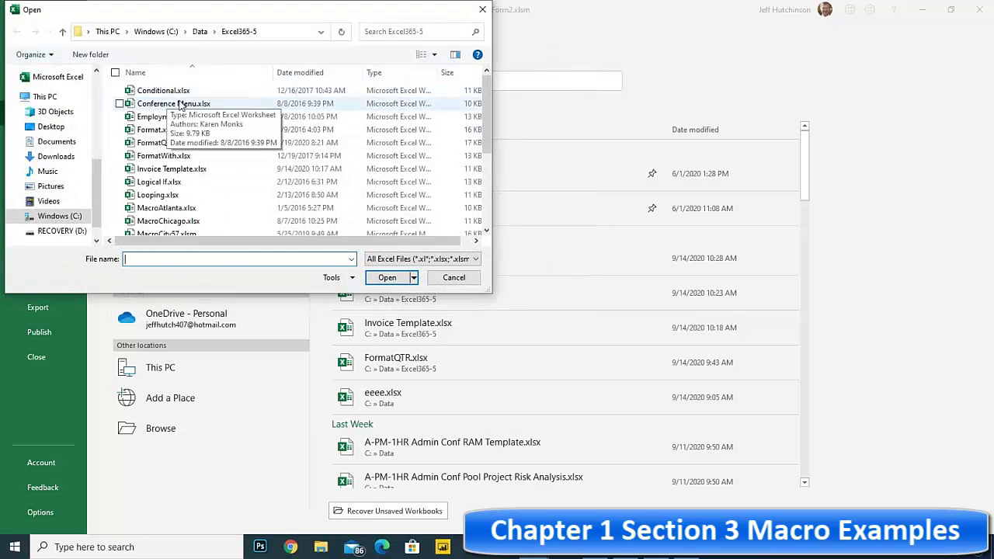
left_click(179, 73)
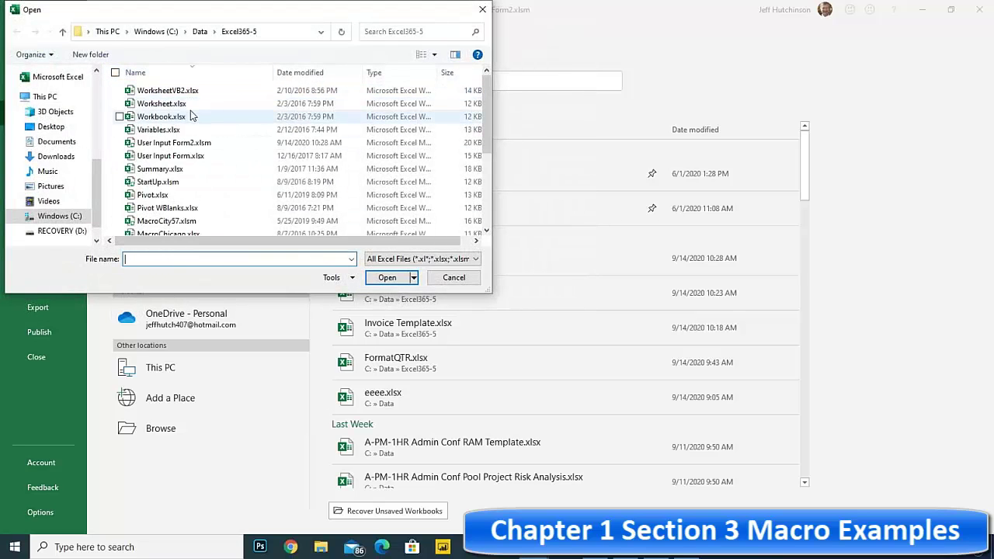
left_click(171, 72)
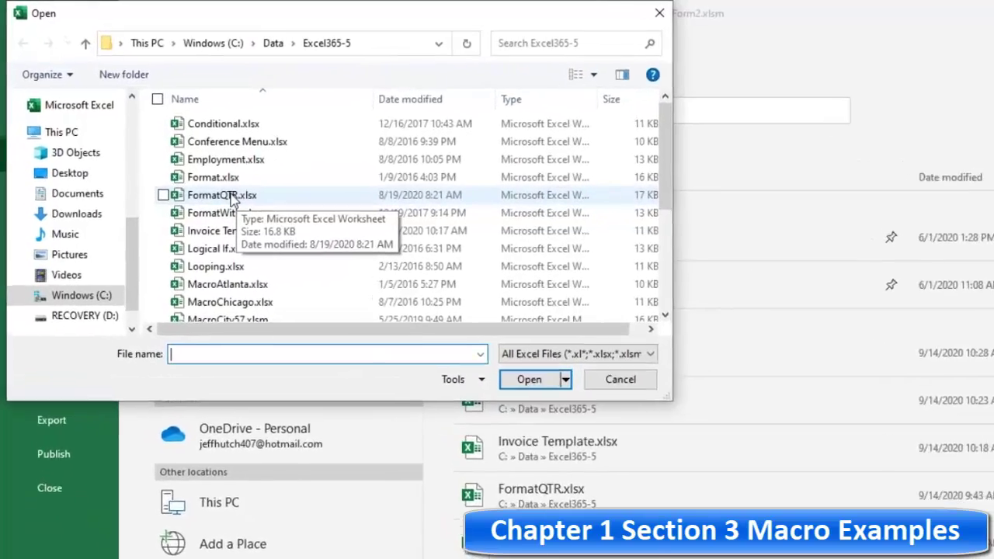
left_click(168, 143)
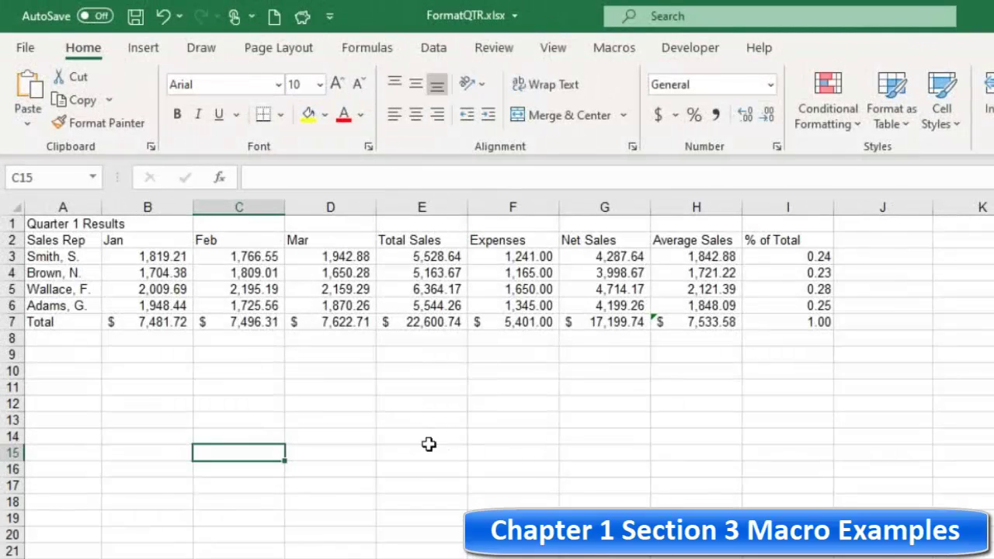
- Examine the title in A1, the header label in A2 and the Total row on the Qtr1 sheet
left_click(317, 439)
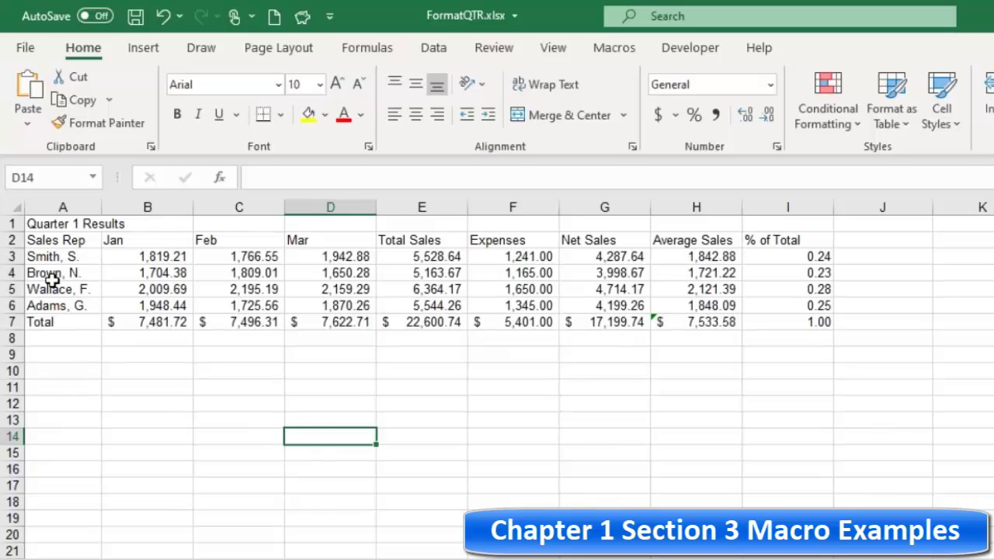
left_click(46, 225)
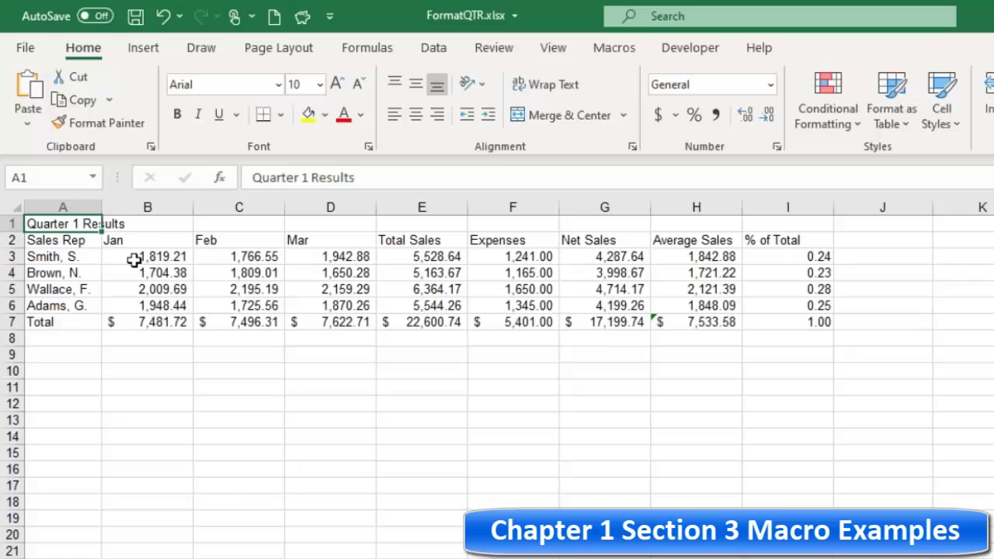
left_click(73, 241)
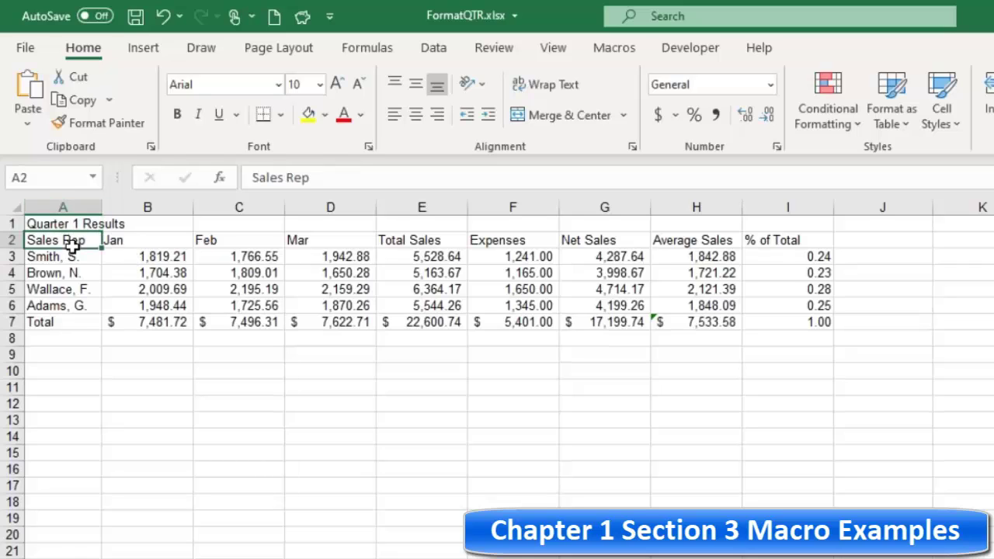
left_click(68, 225)
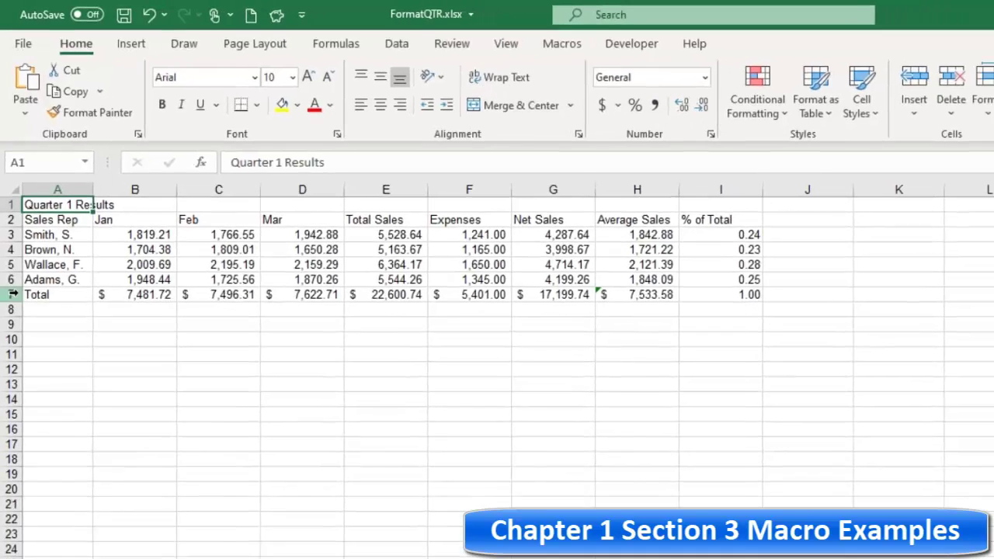
left_click(12, 295)
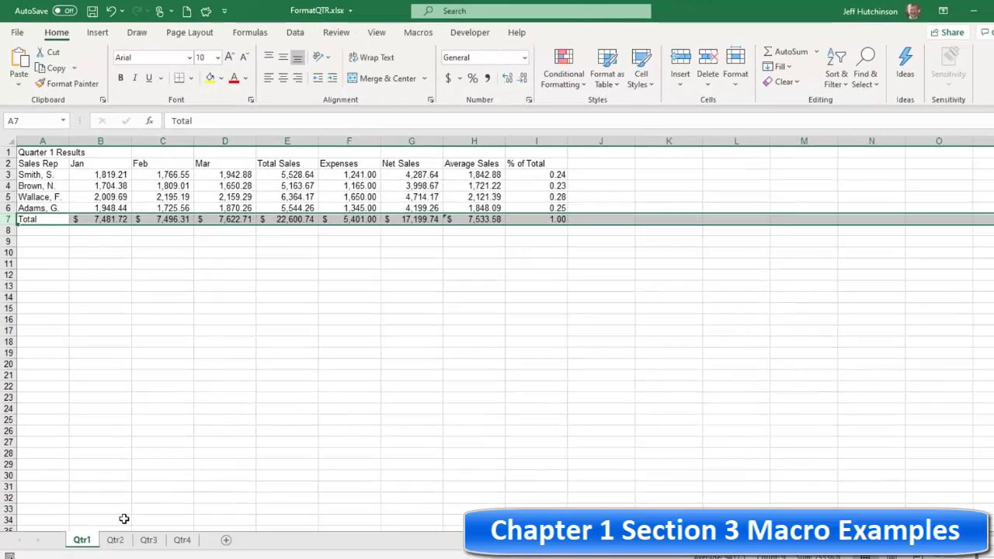
- Compare the position of the Total row on the Qtr2, Qtr3 and Qtr4 sheets, and return to Qtr1
left_click(115, 539)
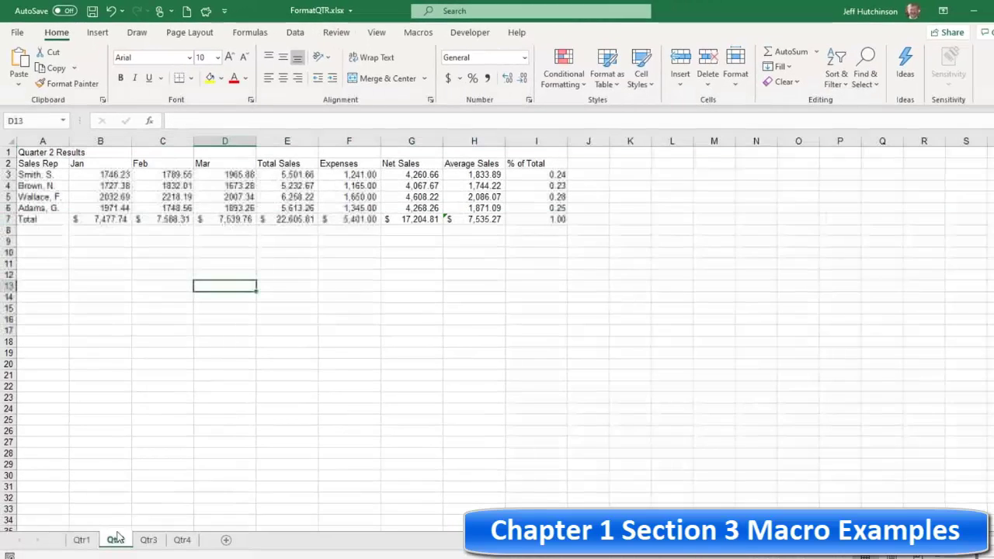
left_click(9, 218)
left_click(149, 540)
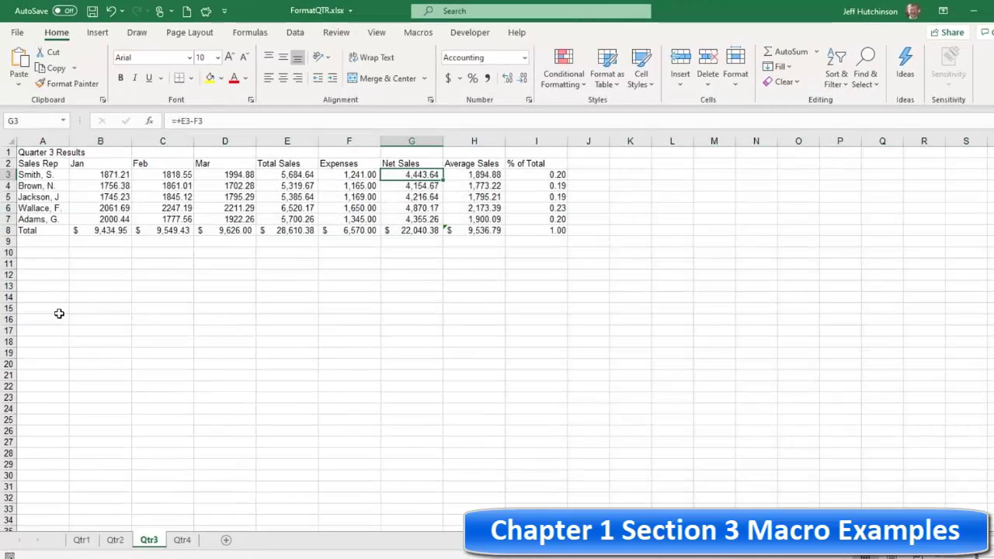
left_click(9, 230)
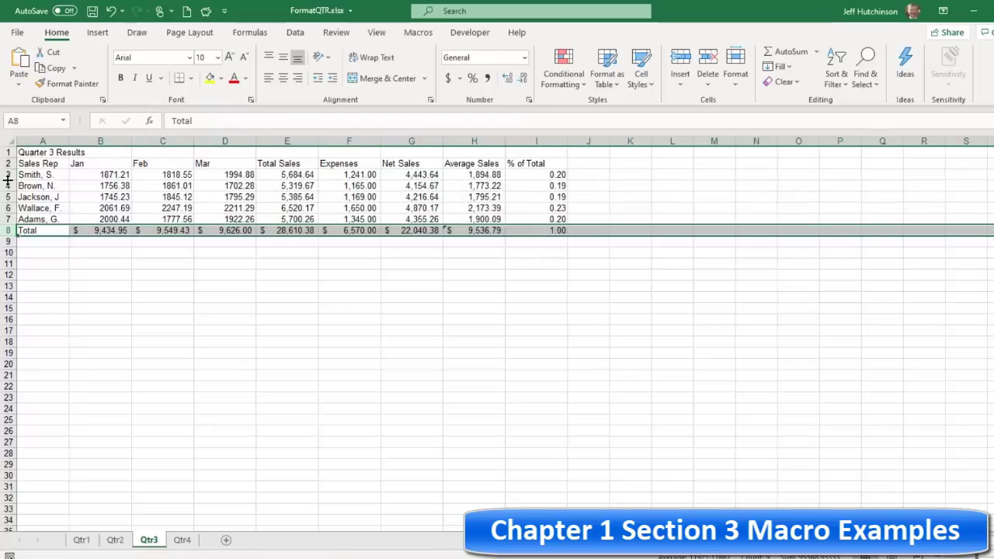
left_click_drag(26, 176, 27, 230)
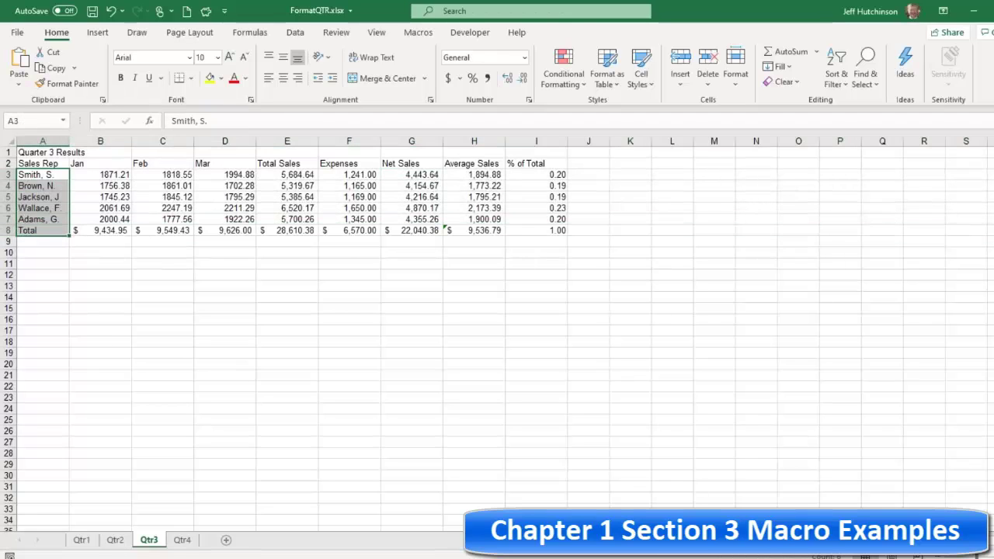
left_click(182, 540)
left_click(30, 243)
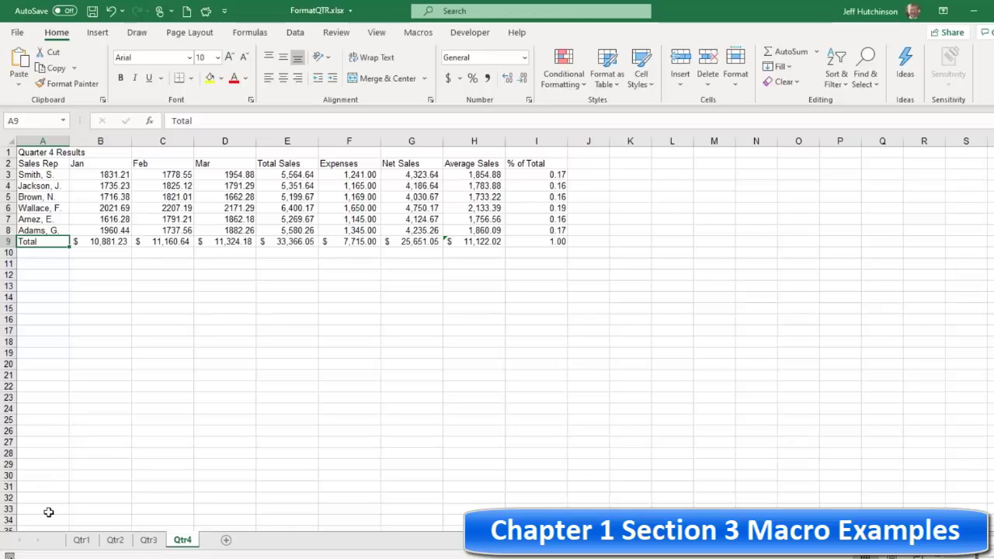
left_click(82, 539)
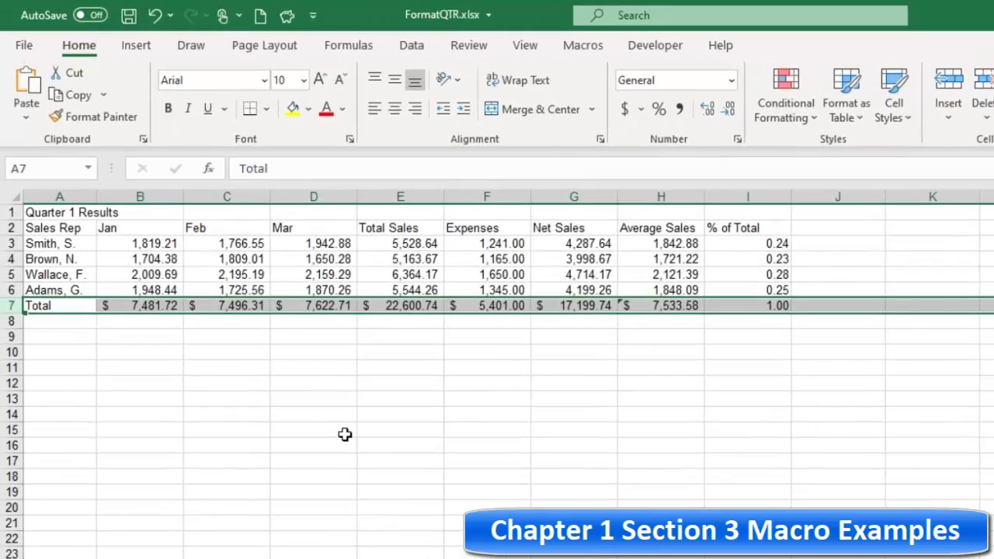
left_click(345, 435)
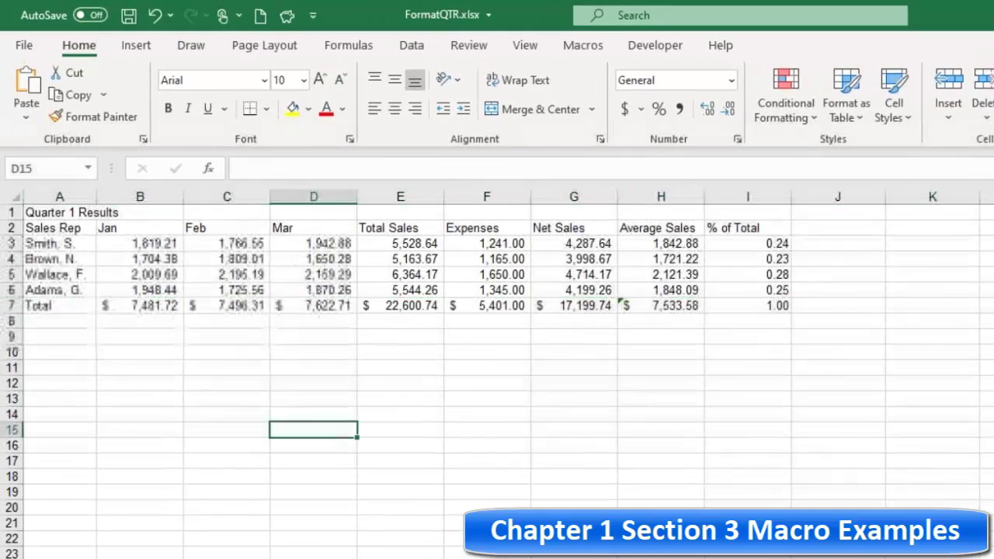
- Starting at A2 on Qtr1, extend the selection cell by cell down to row 7 and across to column H
left_click(50, 227)
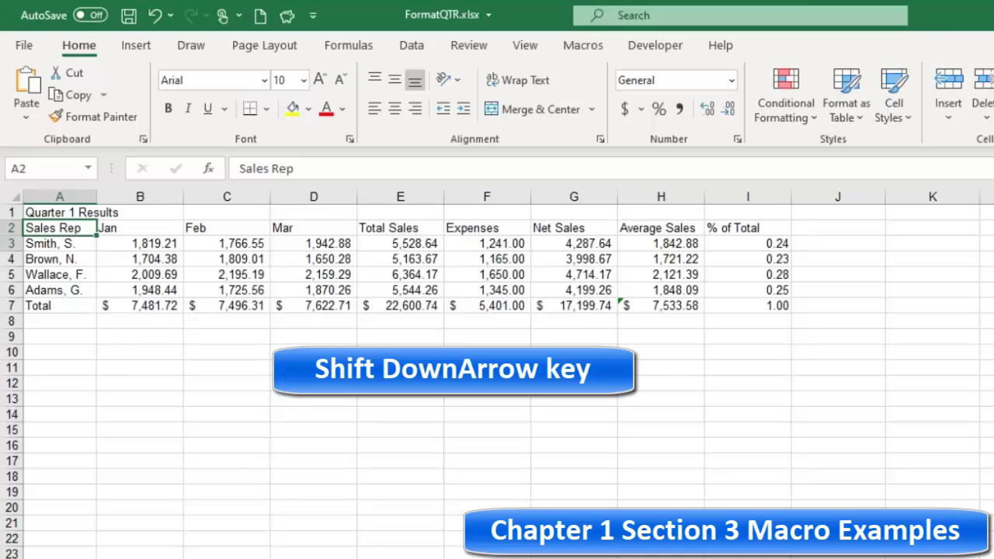
key("shift+Down")
key("shift+Down")
key("shift+Down")
key("shift+Down")
key("shift+Down")
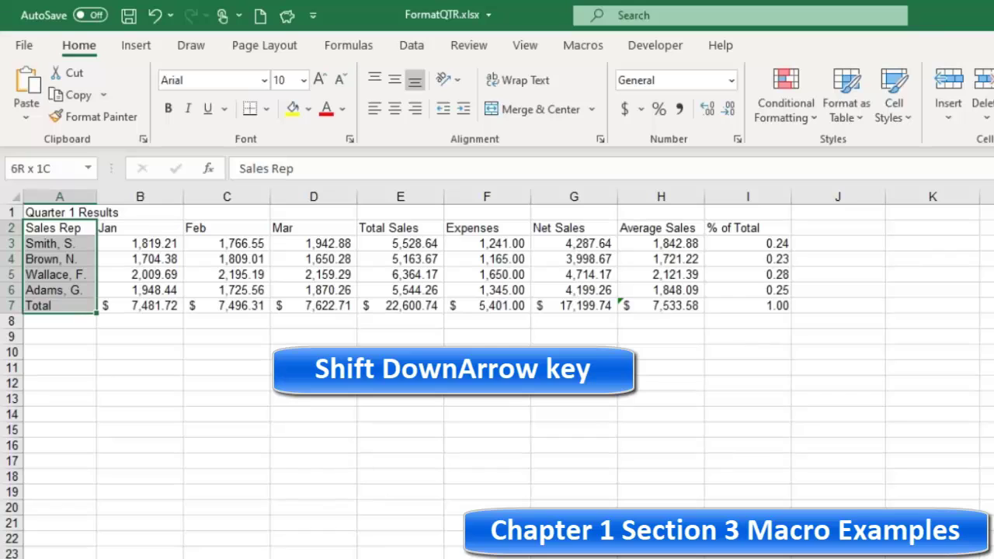
key("shift+Right")
key("shift+Right")
key("shift+Right")
key("shift+Right")
key("shift+Right")
key("shift+Right")
key("shift+Right")
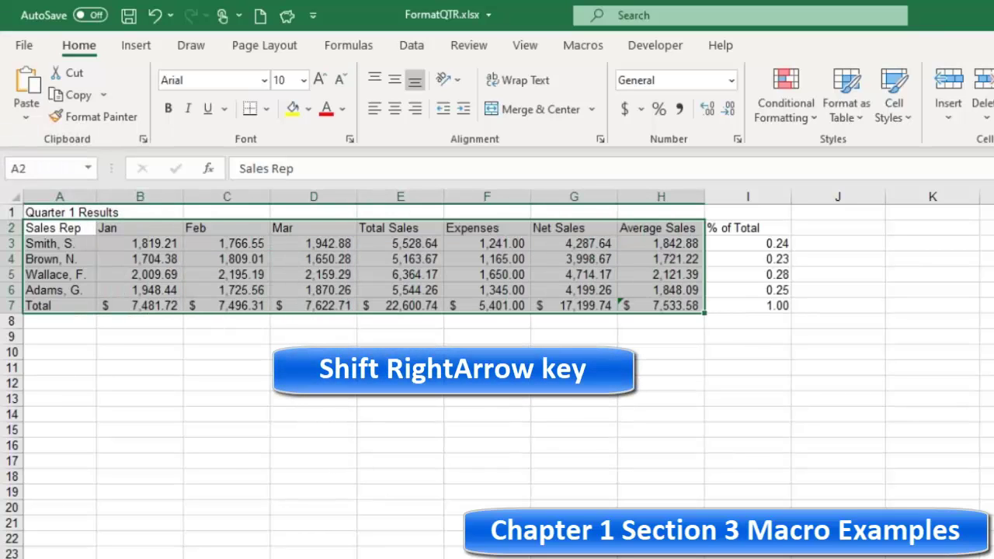
- From A2, jump to the last filled cell in column A and move back up to A2
left_click(59, 228)
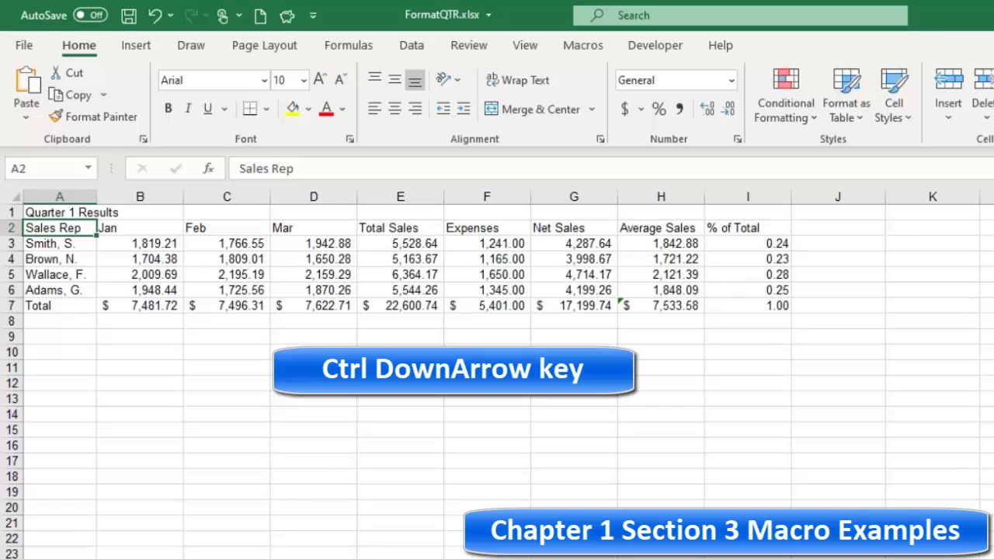
key("ctrl+Down")
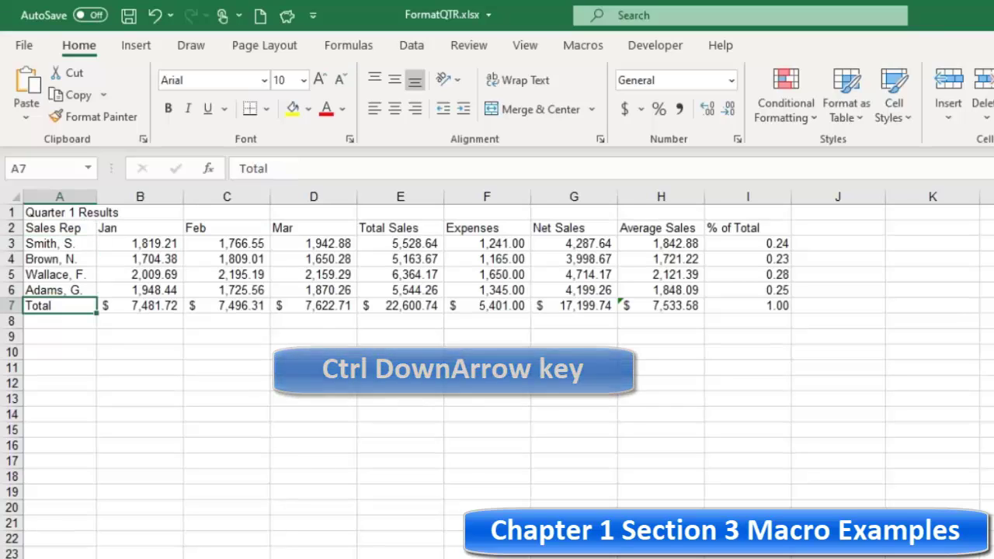
key("Up")
key("Up")
key("Up")
key("Up")
key("Up")
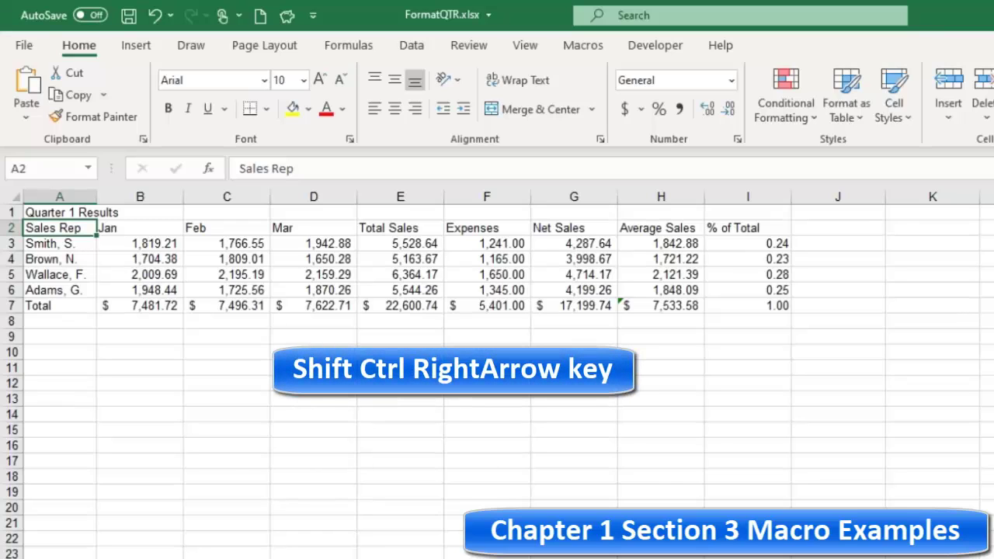
- On Qtr1, extend the selection from A2 to the end of column A's data, repeat it manually over A2:A7, and return to A2
key("ctrl+shift+Down")
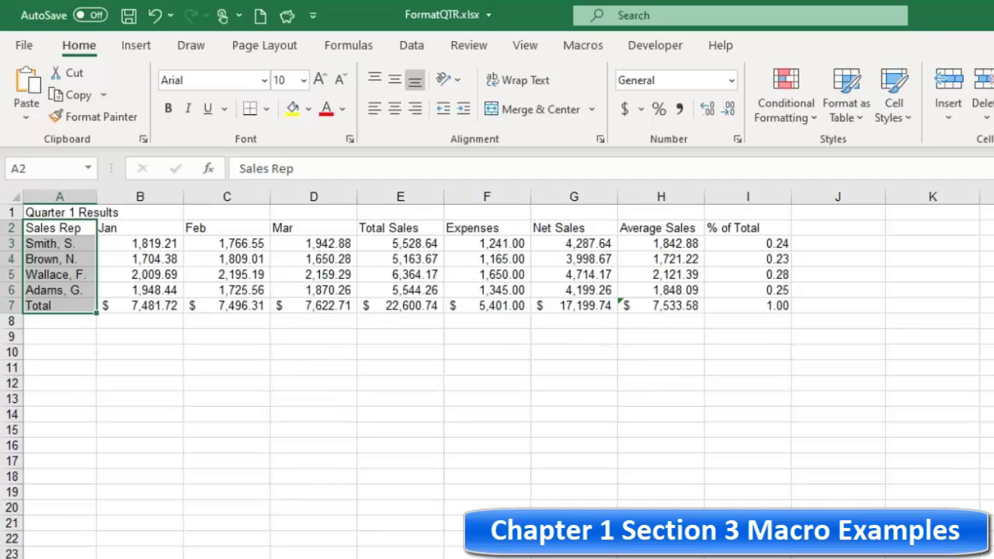
left_click(73, 257)
left_click(47, 228)
left_click_drag(47, 227, 54, 302)
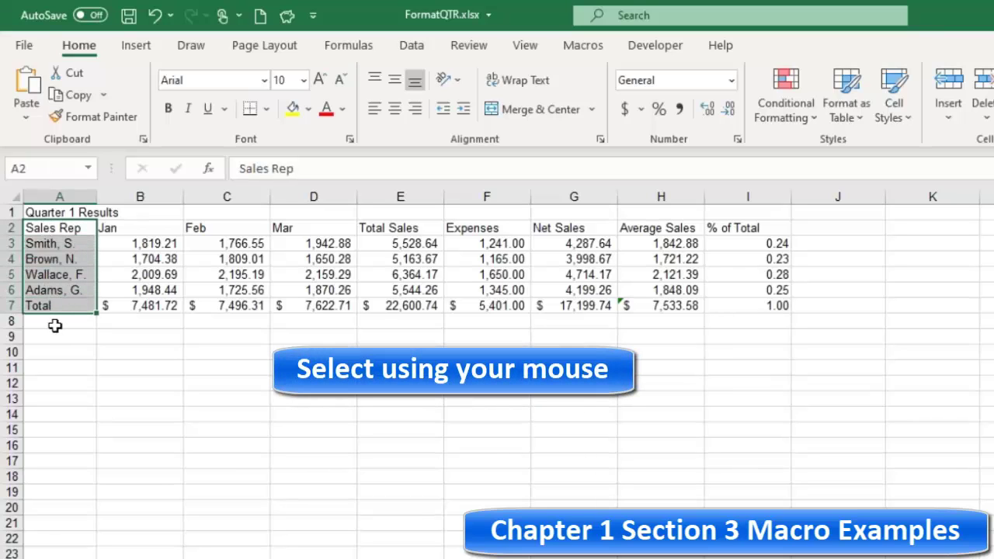
left_click(54, 226)
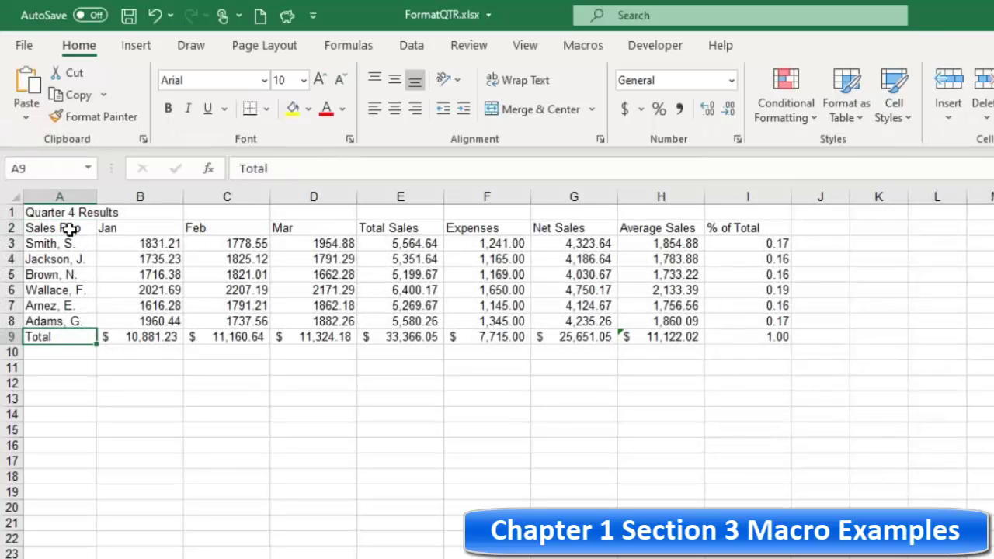
- On the Qtr4 sheet, extend the selection from A2 to the end of column A's data, then clear the selection
left_click(70, 227)
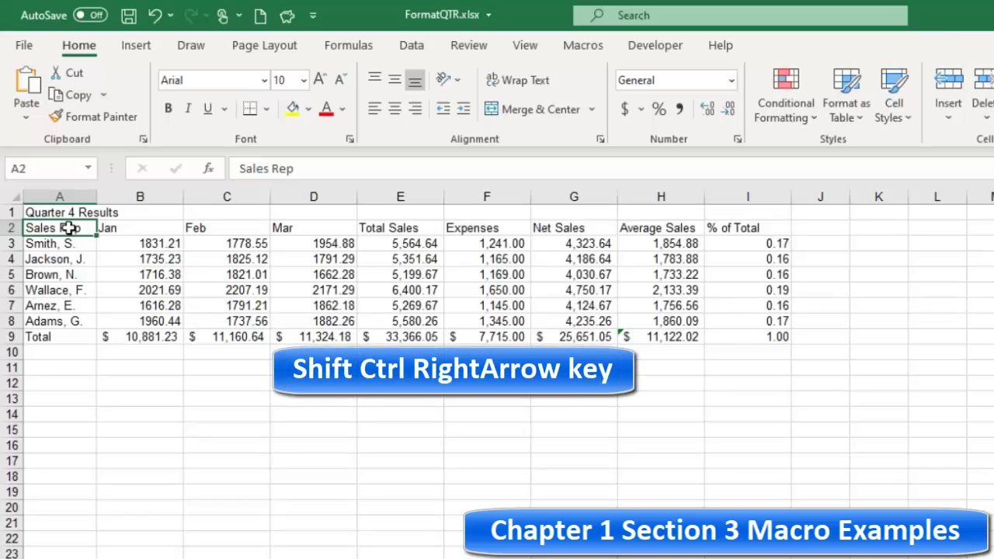
key("ctrl+shift+Down")
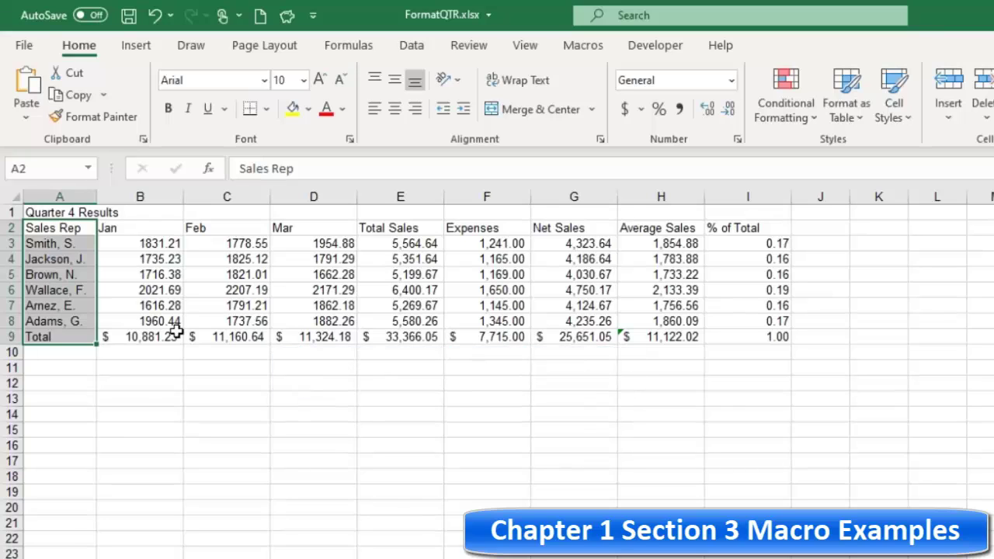
left_click(167, 302)
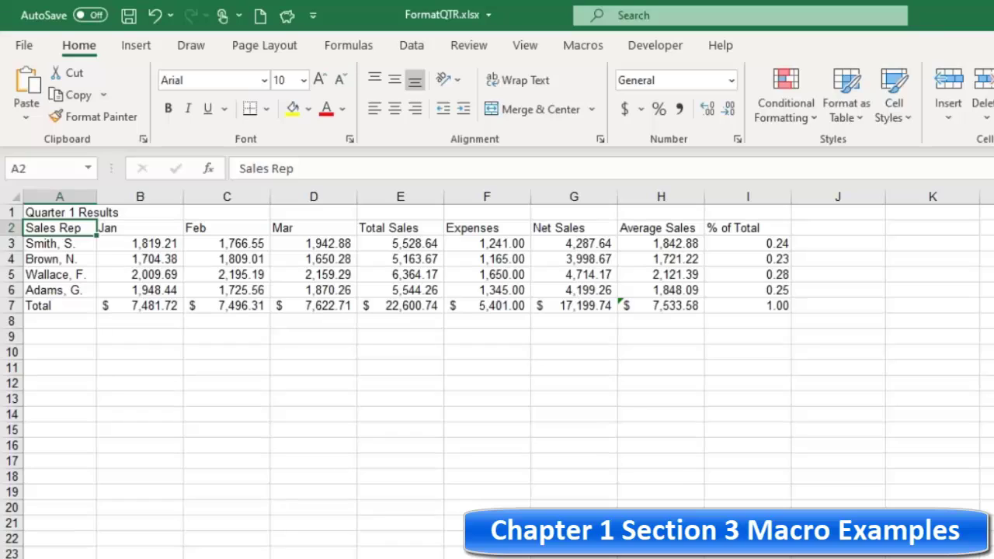
left_click(51, 243)
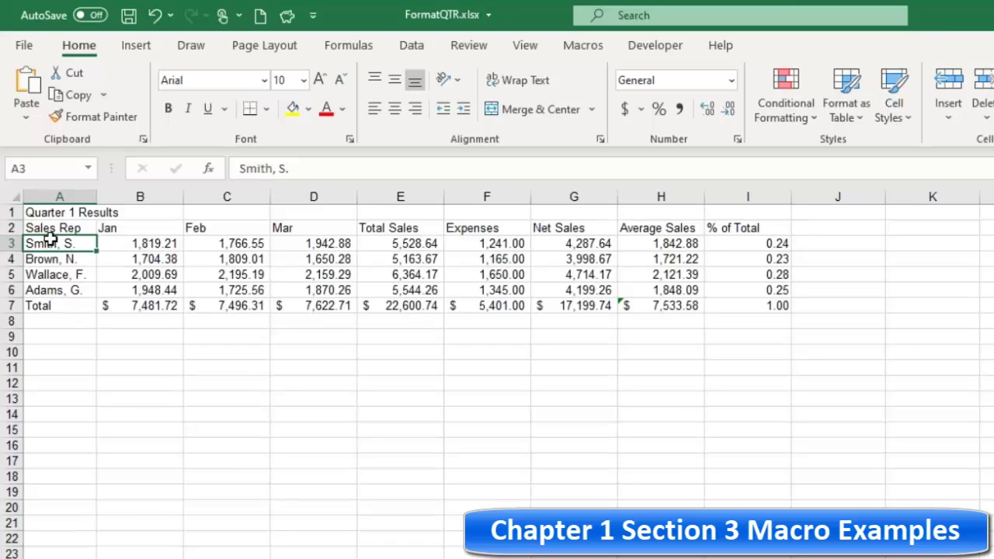
left_click(59, 228)
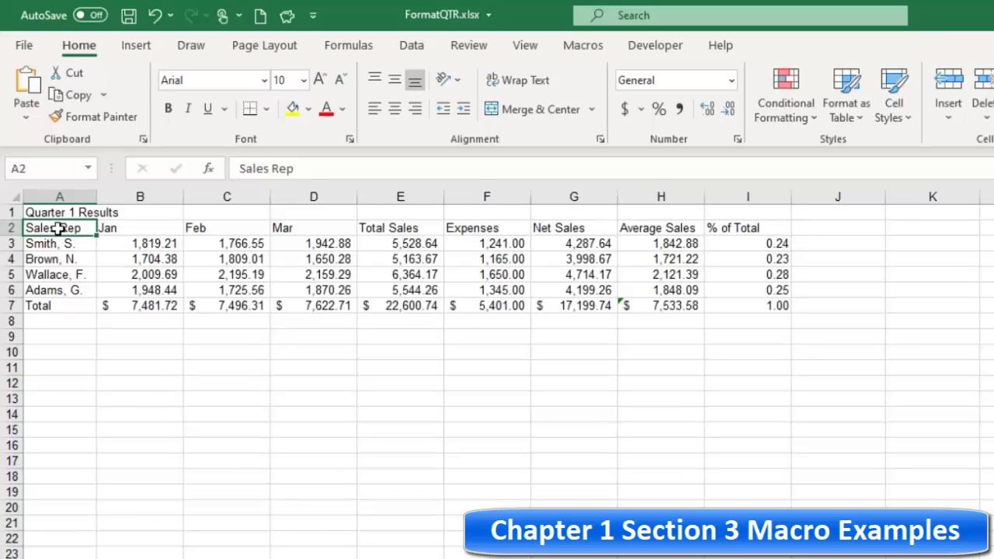
left_click(45, 259)
left_click(48, 226)
left_click(246, 320)
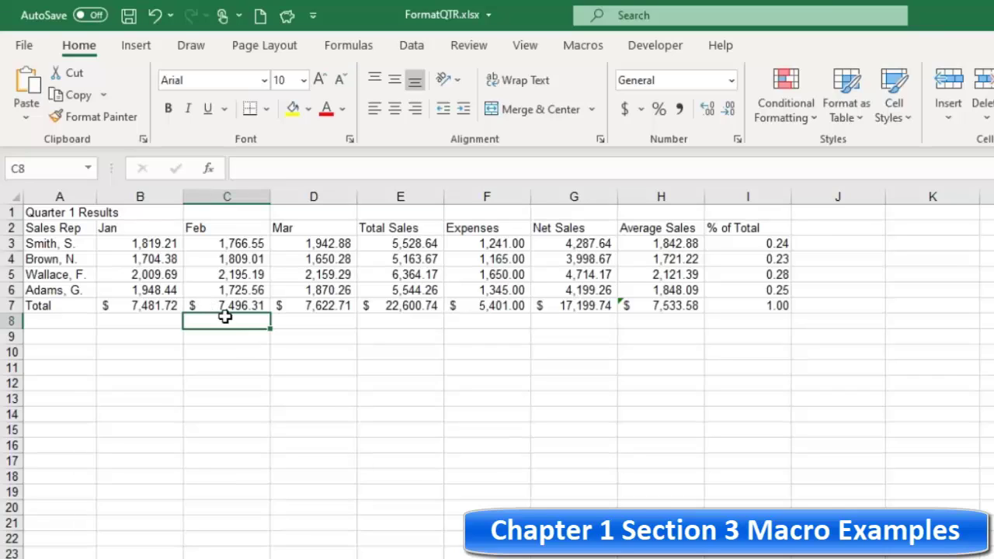
- Review the ranges for formatting on Qtr1 by selecting A2:A7, the header row A2:I2, B3:H7 and the whole table A2:I7
left_click_drag(48, 227, 48, 307)
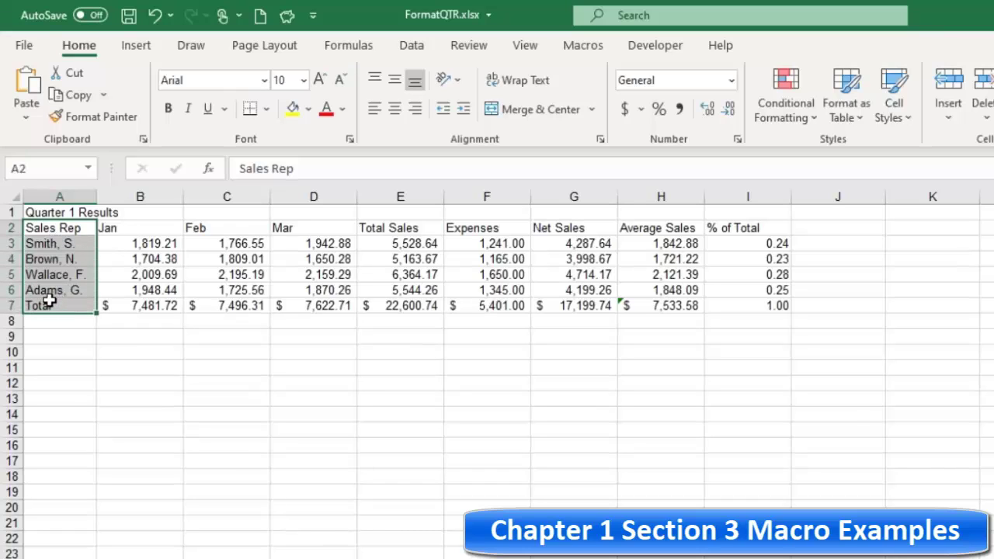
left_click_drag(59, 226, 747, 228)
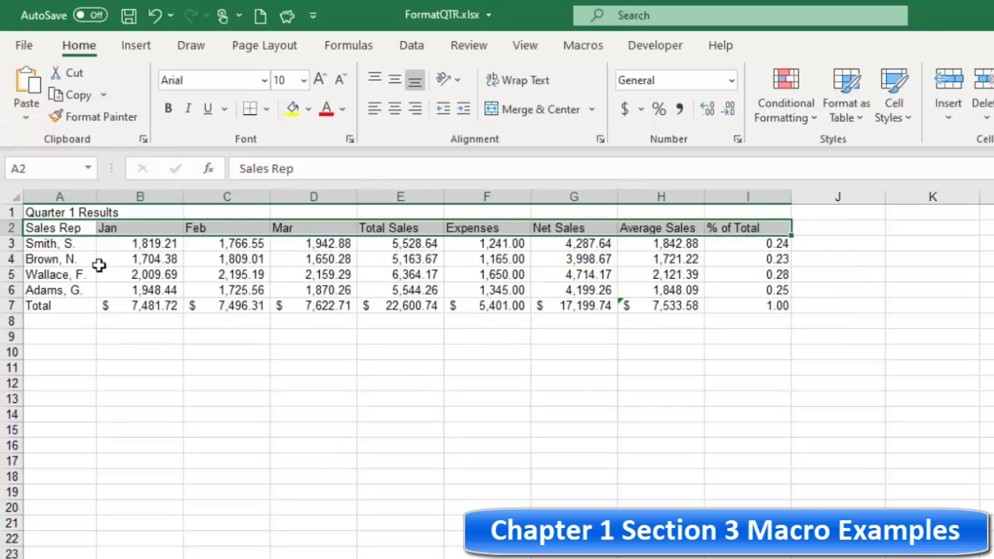
left_click(147, 245)
left_click_drag(171, 247, 659, 306)
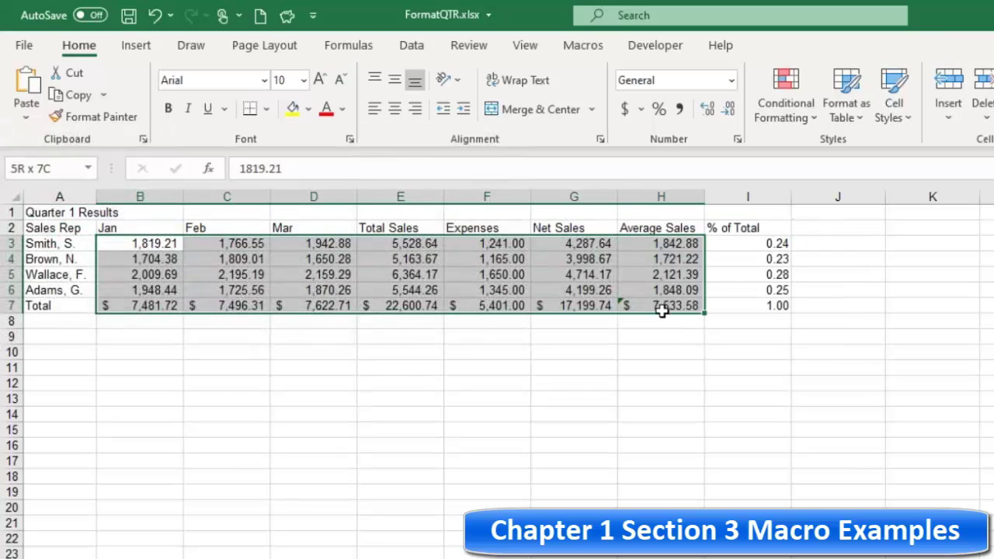
left_click(303, 272)
left_click_drag(44, 228, 754, 309)
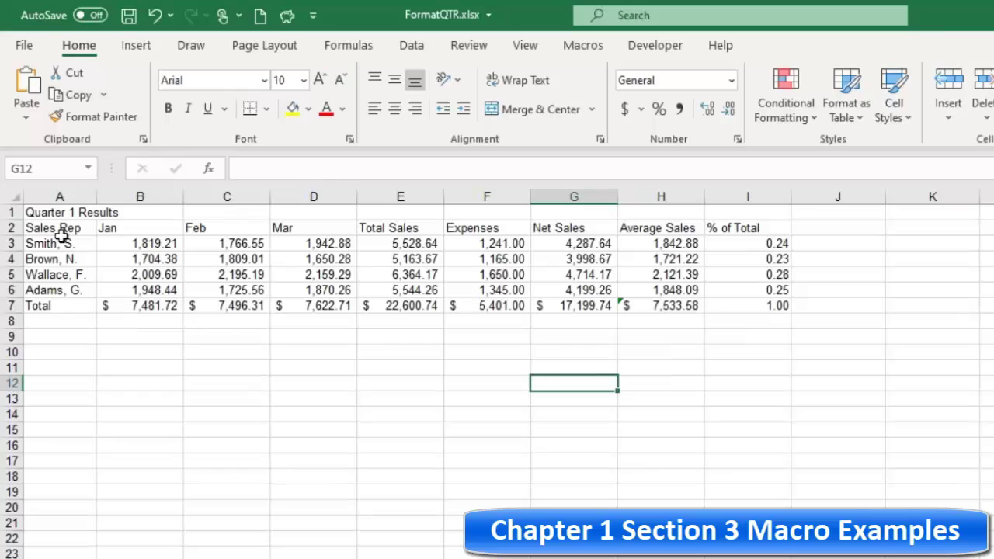
left_click(242, 320)
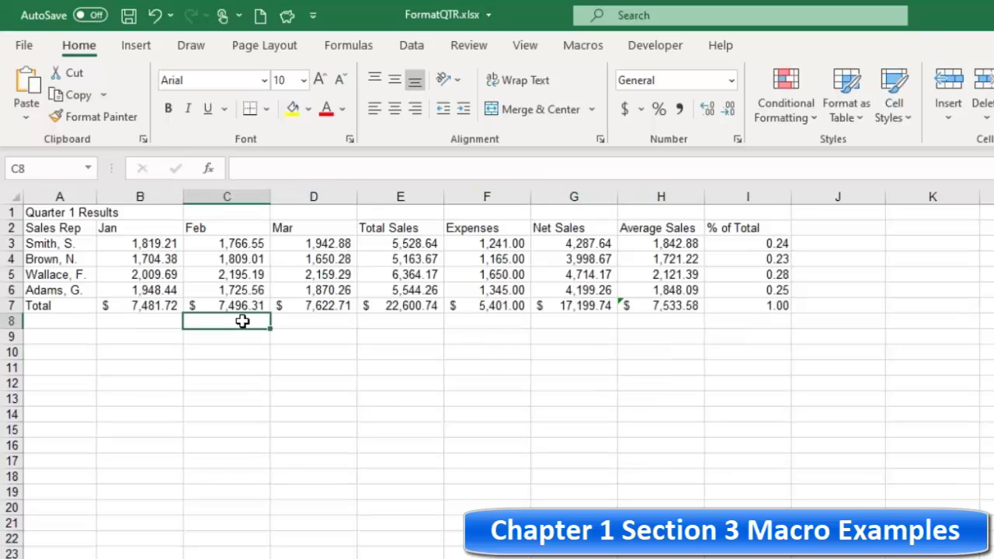
- Set up a new macro recording named FormatMe1 with the shortcut Ctrl+Shift+F
left_click(660, 48)
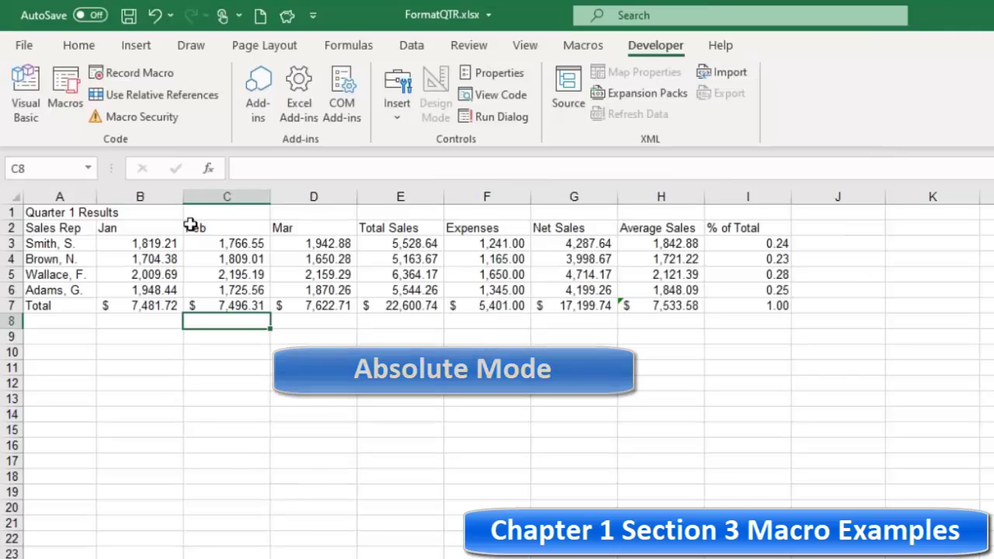
left_click(136, 73)
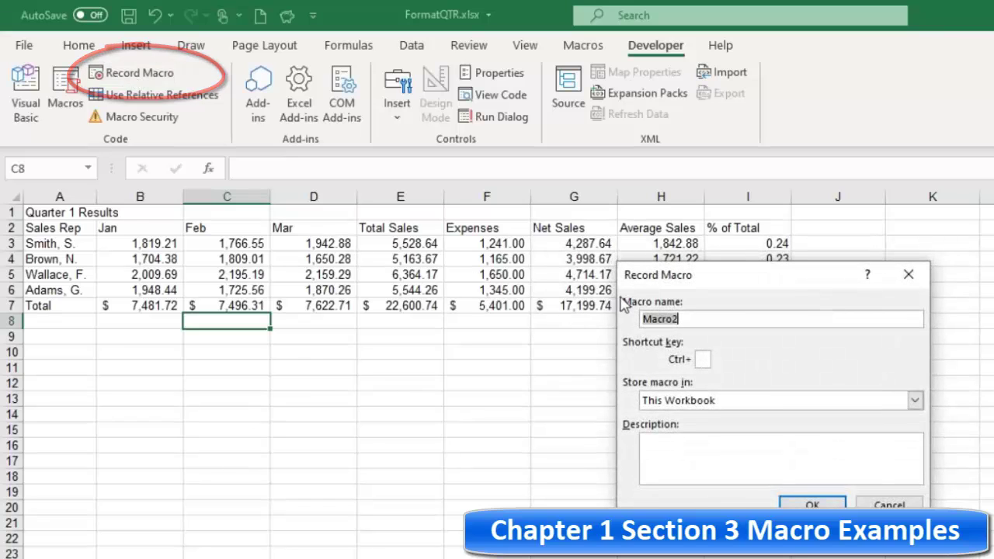
type("For")
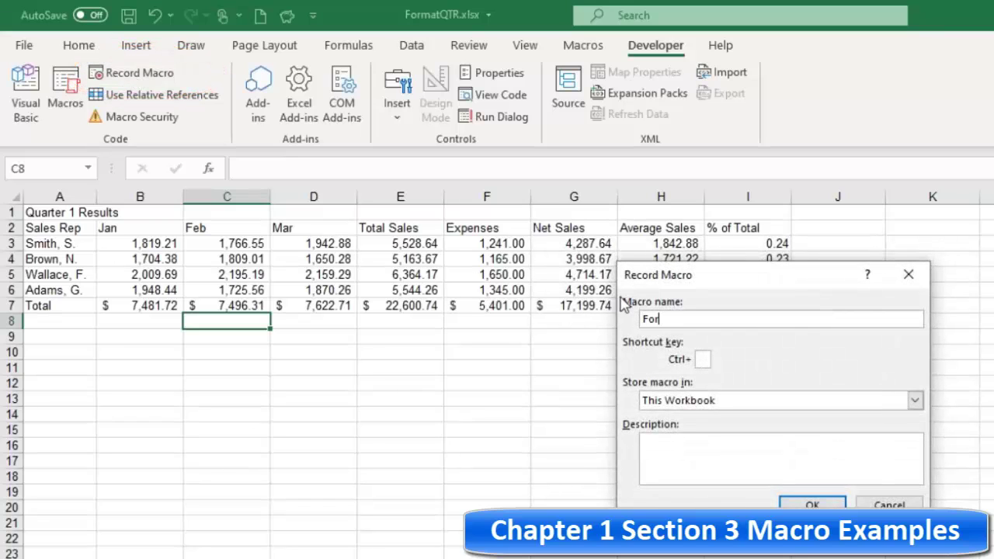
type("matMe1")
left_click(702, 358)
type("F")
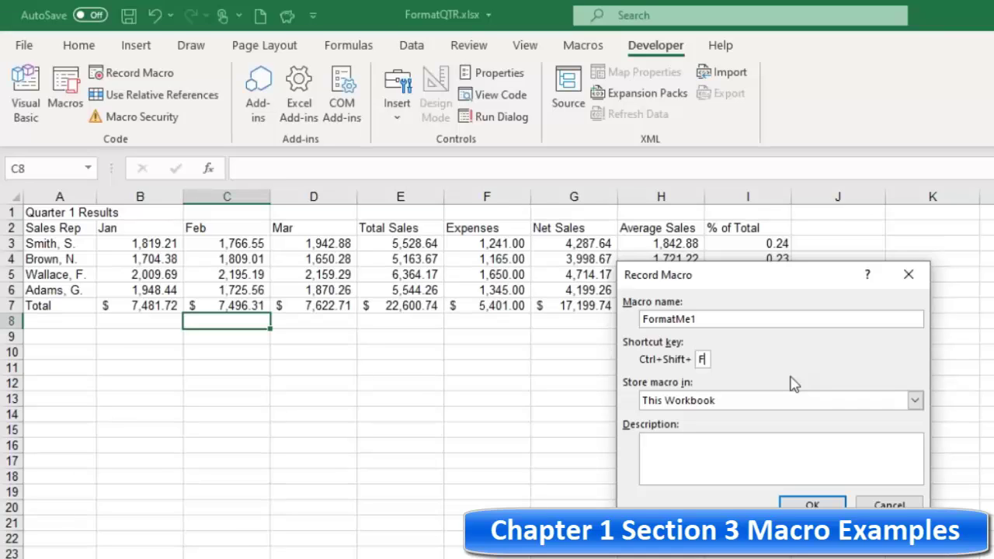
- Store the macro in the Personal Macro Workbook, leave the description empty, and start recording
left_click(717, 402)
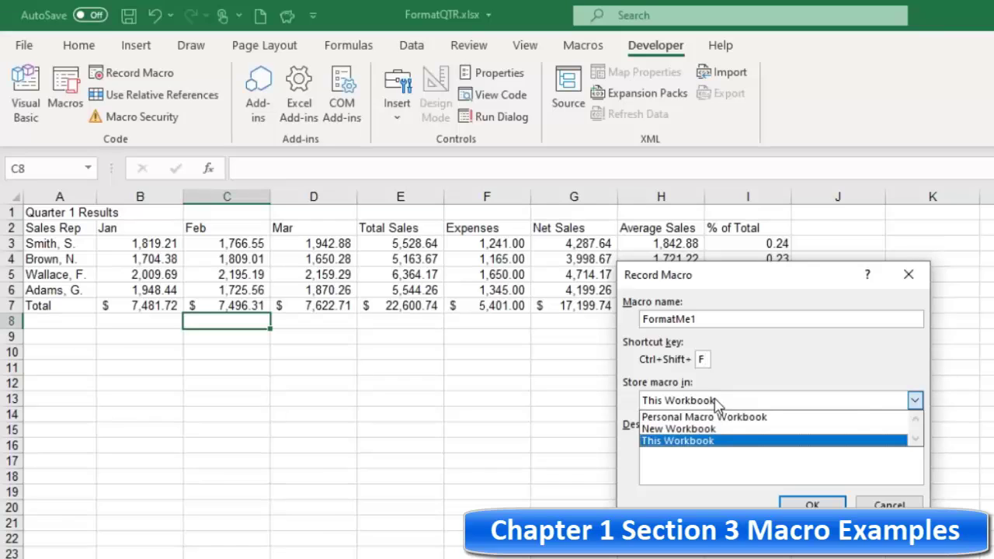
left_click(703, 417)
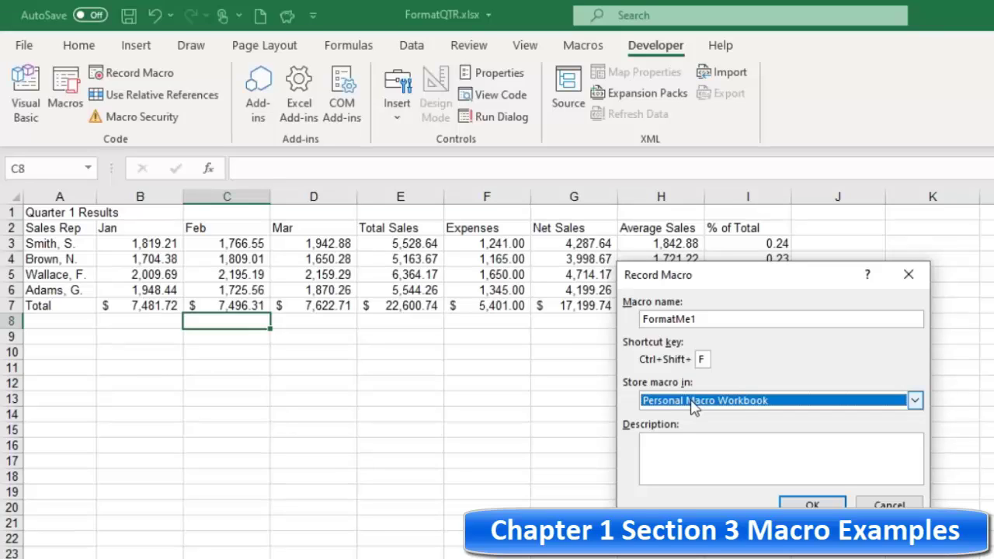
left_click(713, 455)
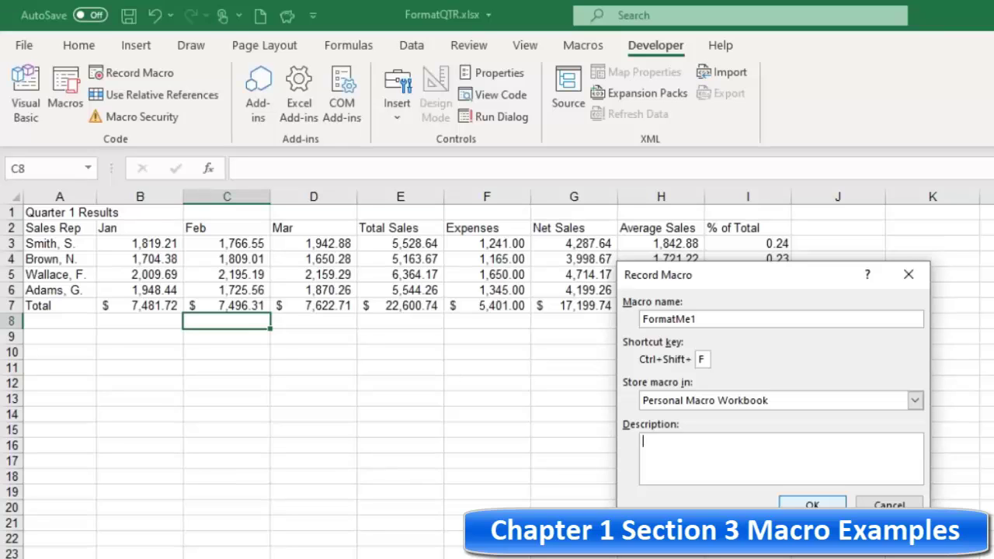
left_click(813, 505)
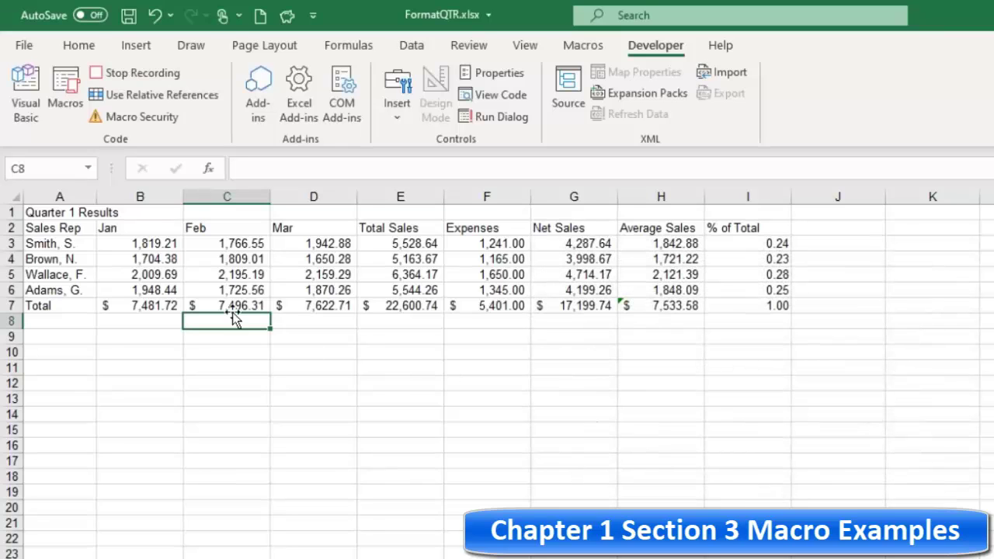
- Select column A from A2 down to the Total row and fill it with a light blue theme color
left_click(52, 228)
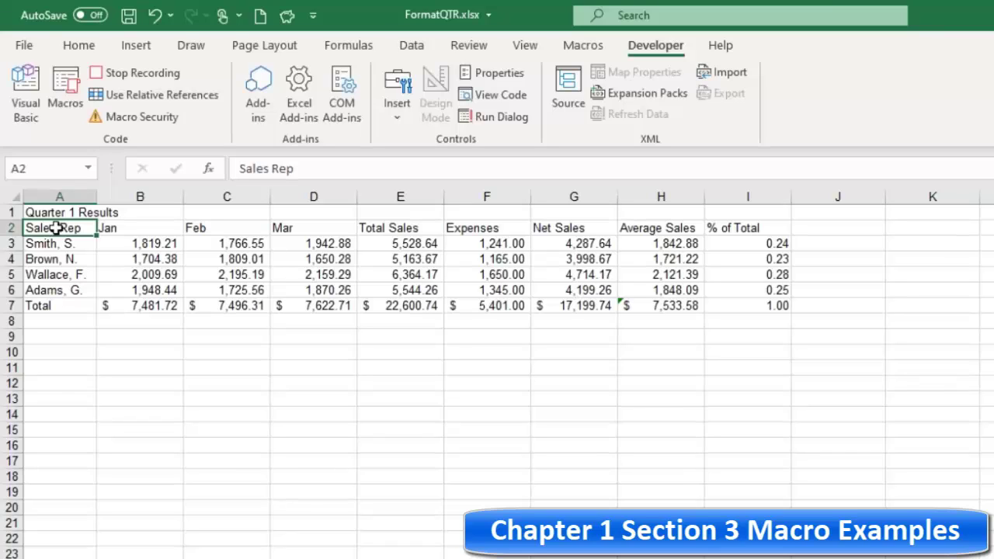
key("shift+Down")
key("shift+Down")
key("shift+Down")
key("shift+Down")
key("shift+Down")
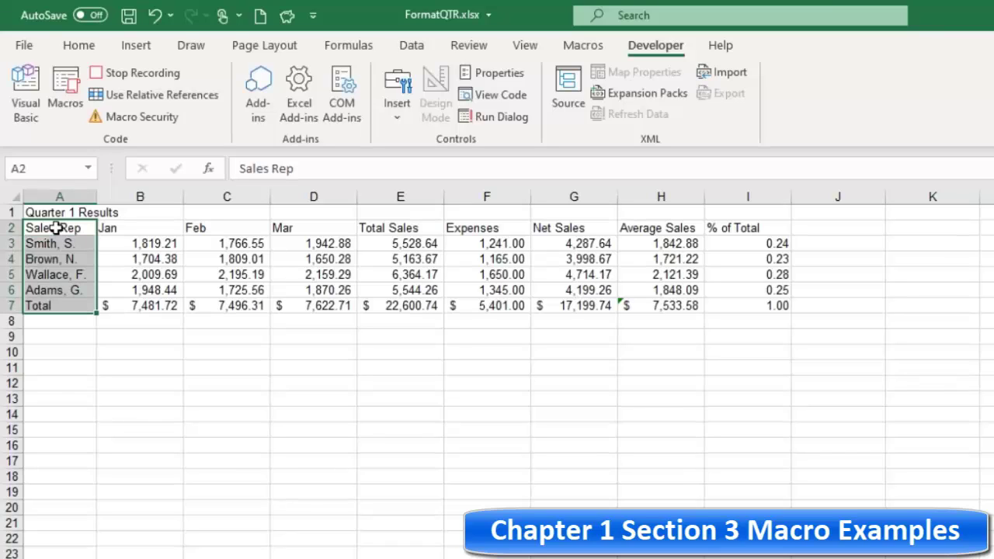
left_click(80, 47)
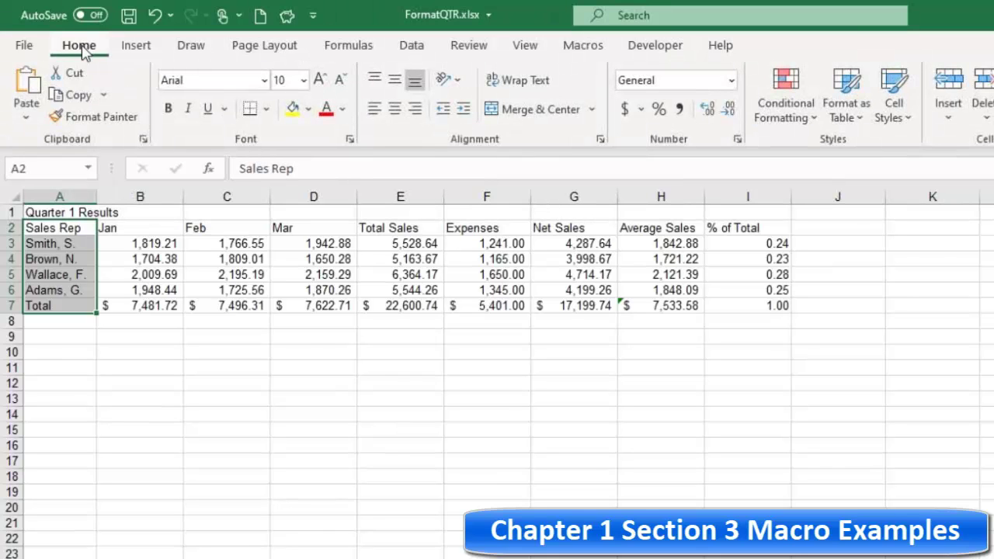
left_click(309, 110)
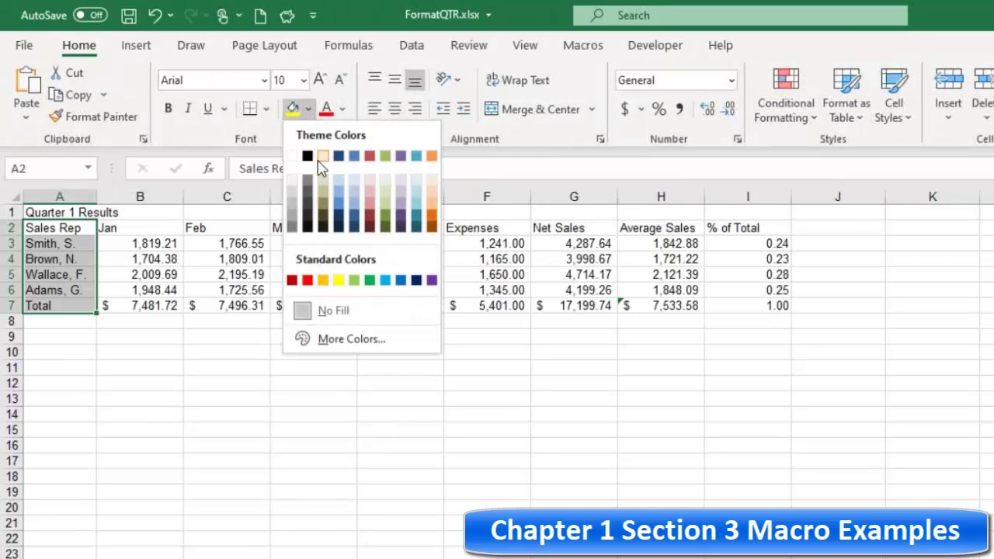
left_click(341, 192)
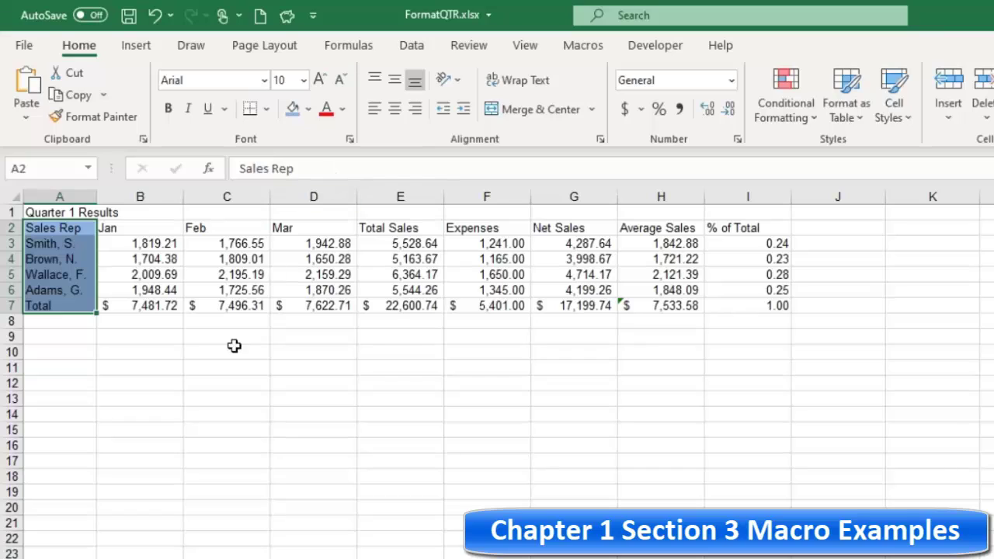
- Extend the selection from A2 across the header row to column I and apply the same light blue fill
left_click(61, 230)
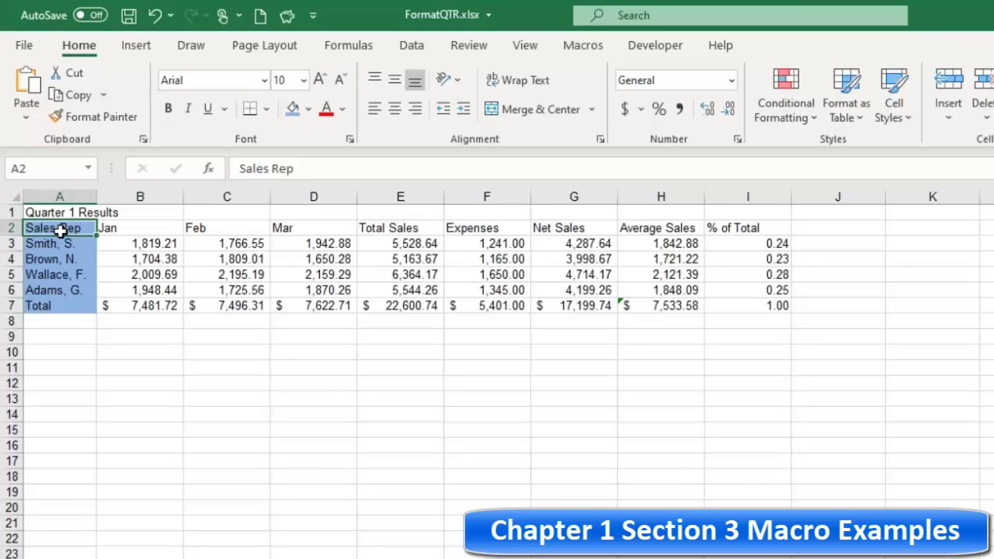
key("ctrl+shift+Right")
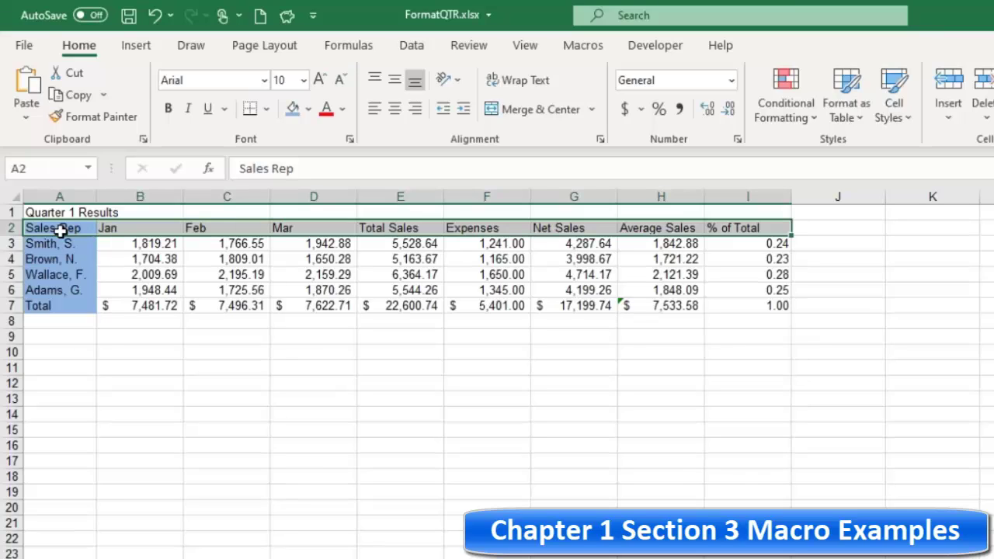
left_click(293, 109)
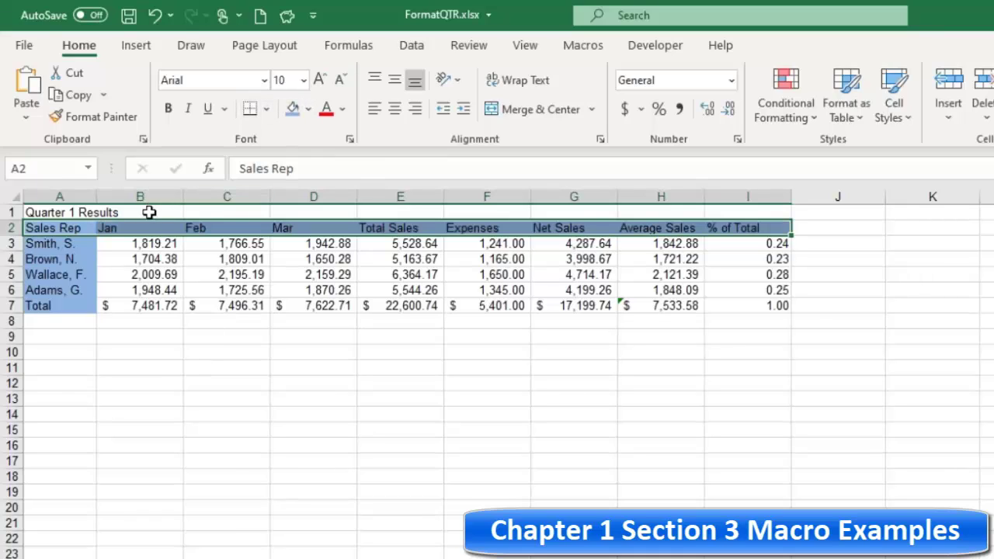
- Extend the selection from B3 over the numbers, excluding the % of Total column, and format B3:H7 as Currency
left_click(147, 243)
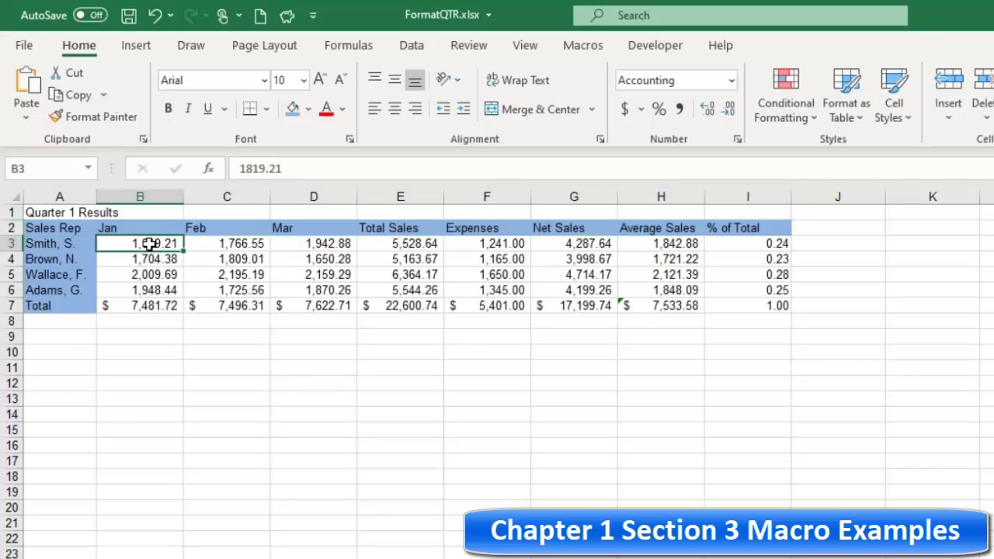
key("ctrl+shift+Down")
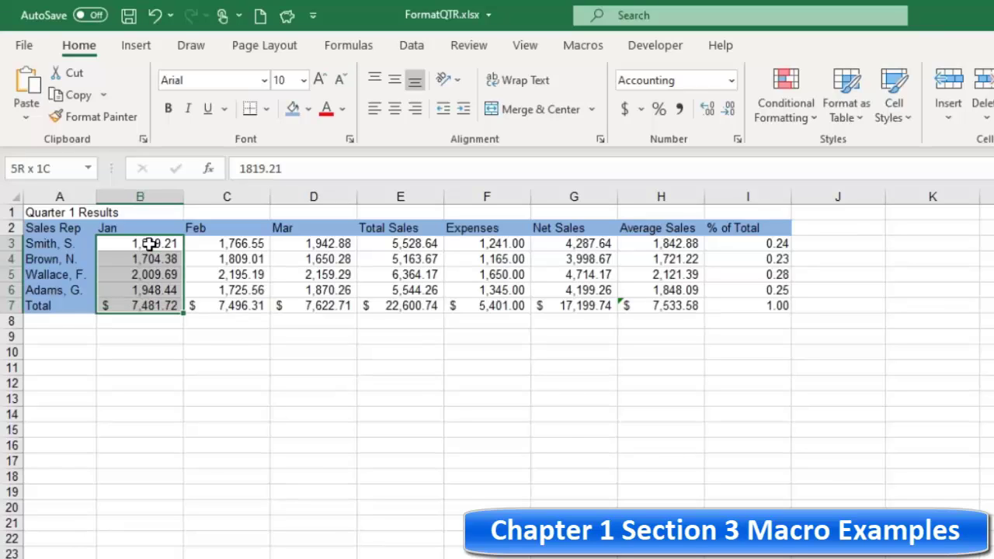
key("ctrl+shift+Right")
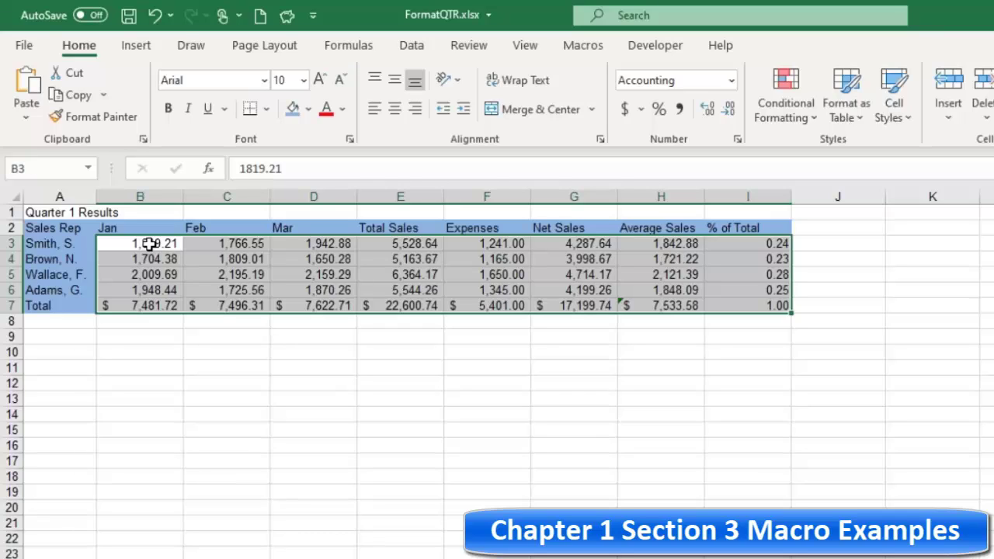
key("shift+Left")
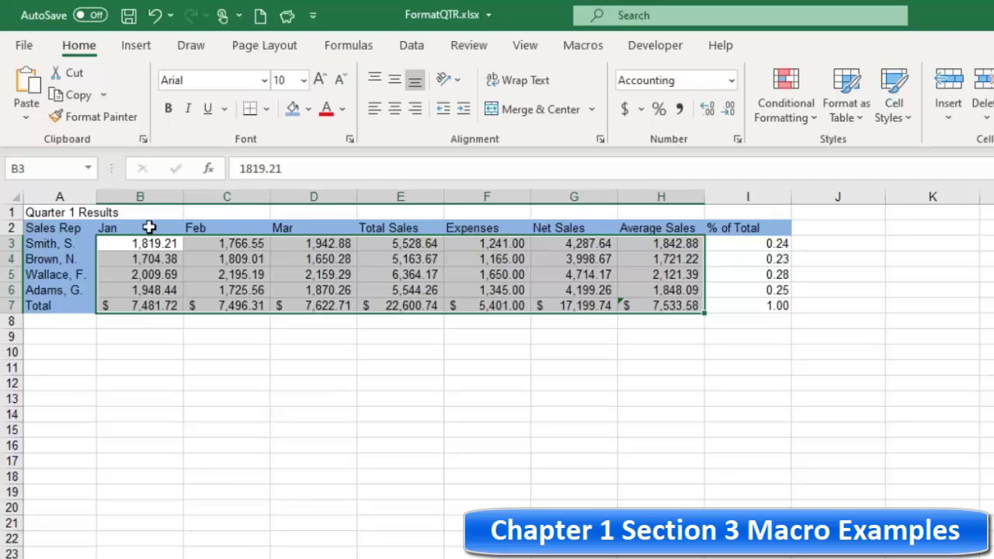
left_click(730, 80)
left_click(686, 203)
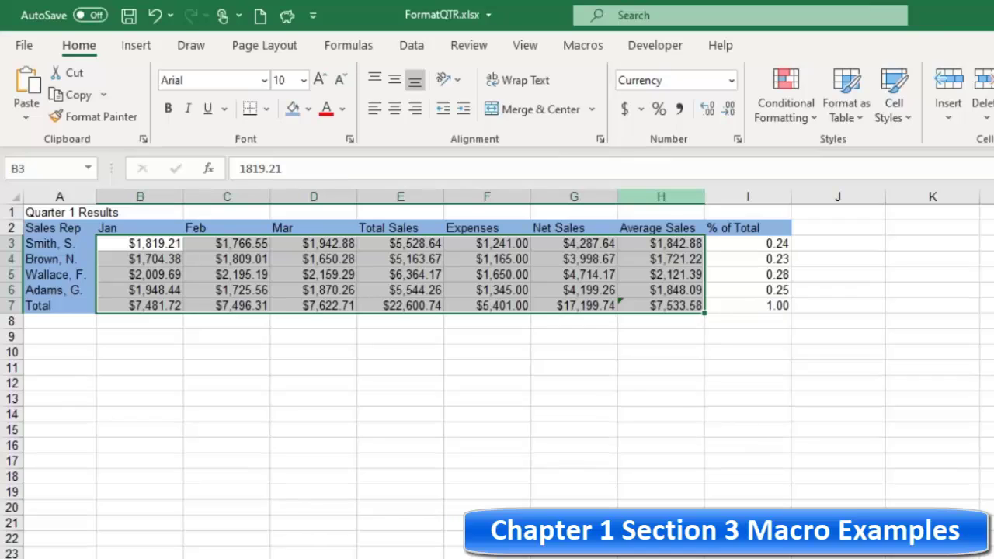
- Format the % of Total values in I3:I7 as Percentage, extending the selection from I3 down to the Total row
left_click(755, 246)
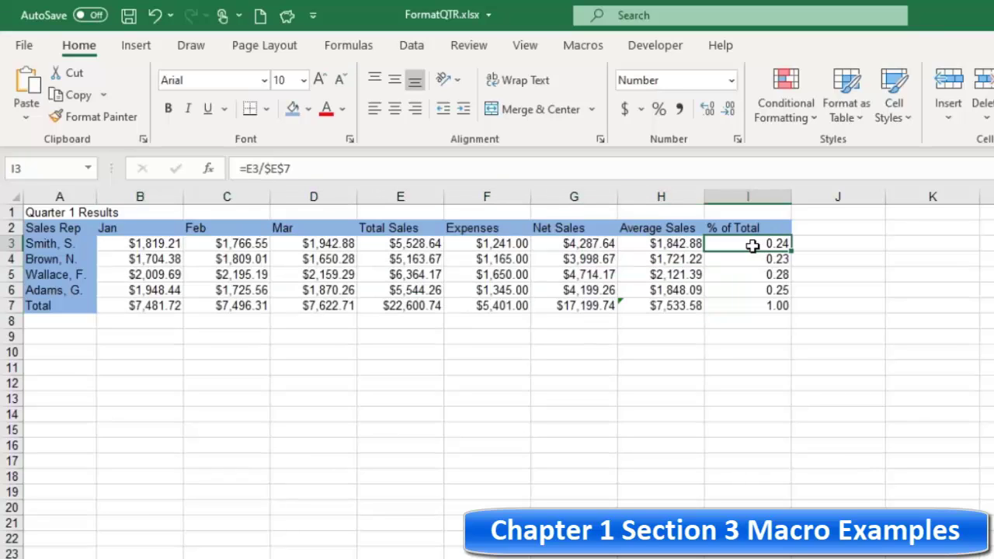
key("shift+Down")
key("shift+Down")
key("shift+Down")
key("shift+Down")
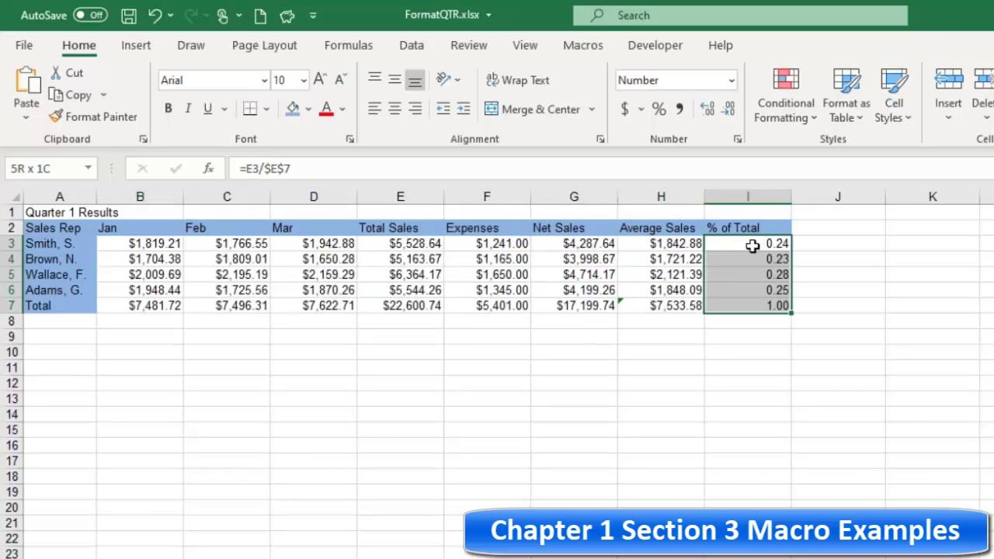
left_click(658, 109)
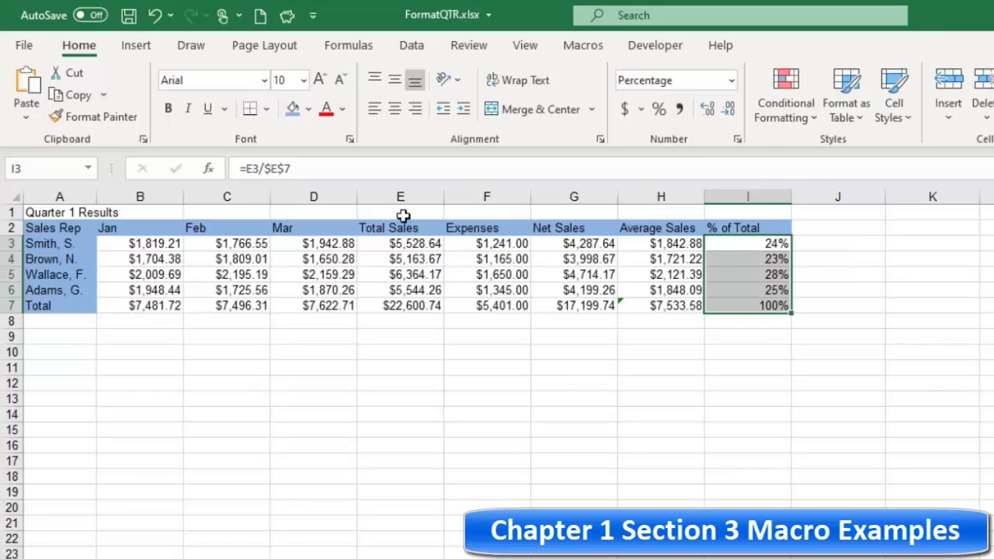
- Extend the selection from A2 over the whole table to I7, excluding the title, and apply All Borders
left_click(49, 227)
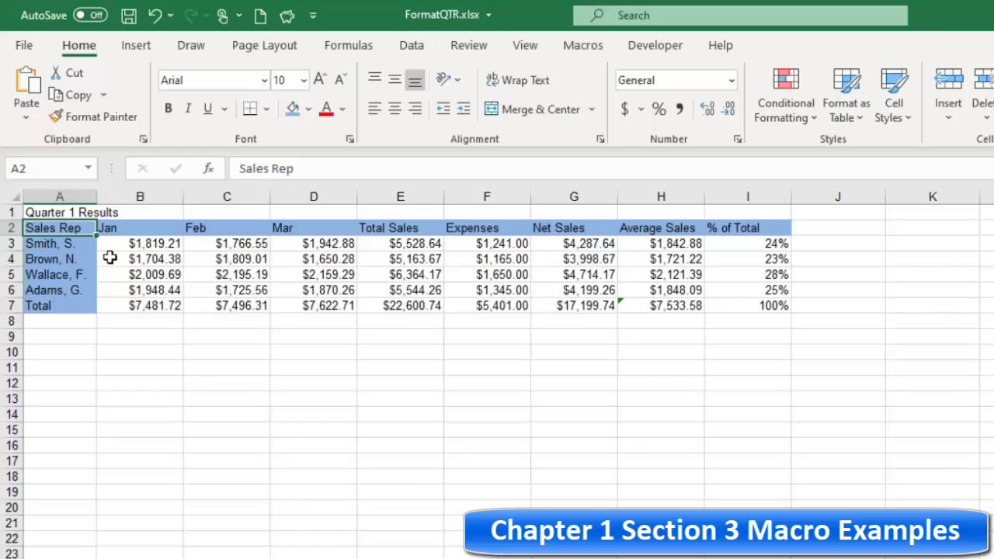
key("ctrl+shift+Down")
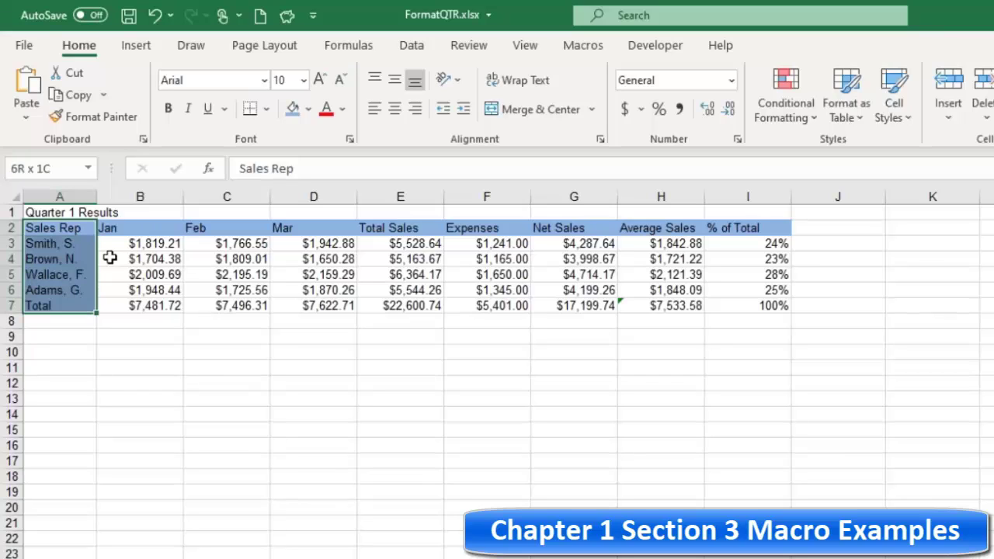
key("ctrl+shift+Right")
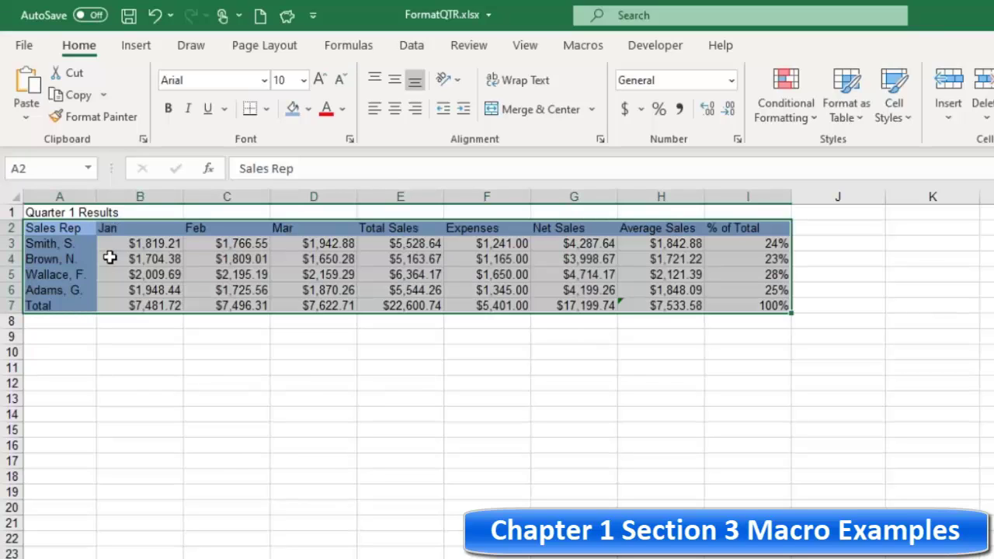
left_click(265, 108)
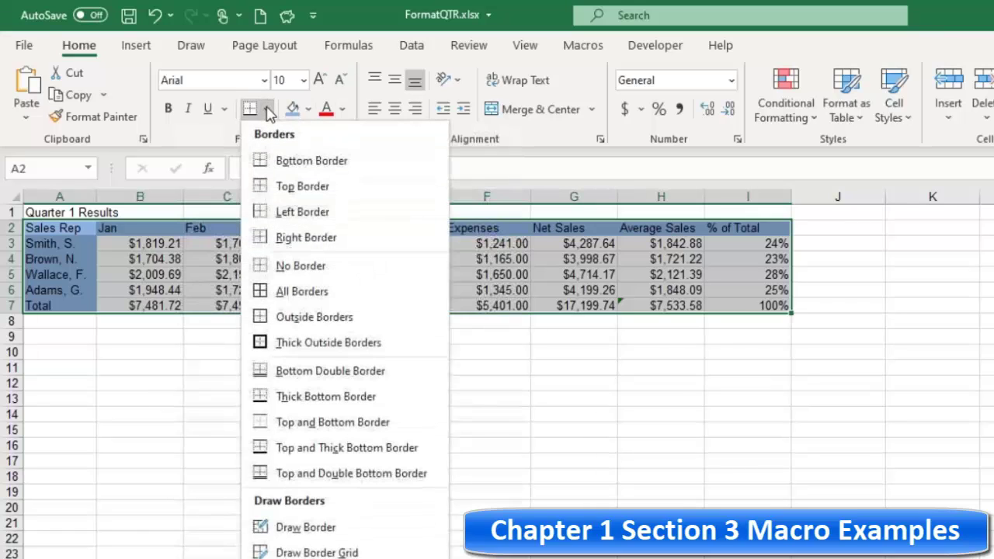
left_click(301, 291)
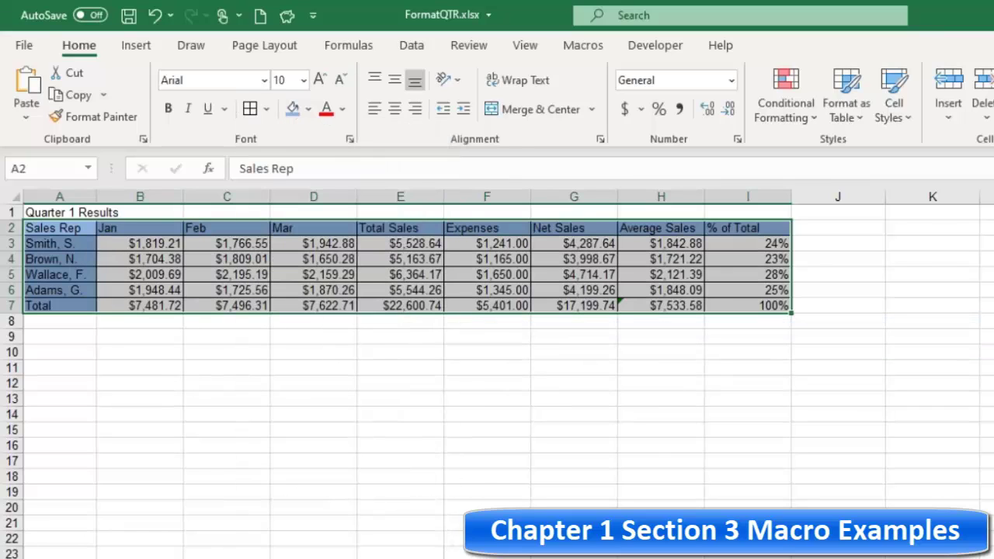
- Make the Quarter 1 Results title in A1 bold and enlarge its font size to 16
left_click(52, 211)
left_click(168, 109)
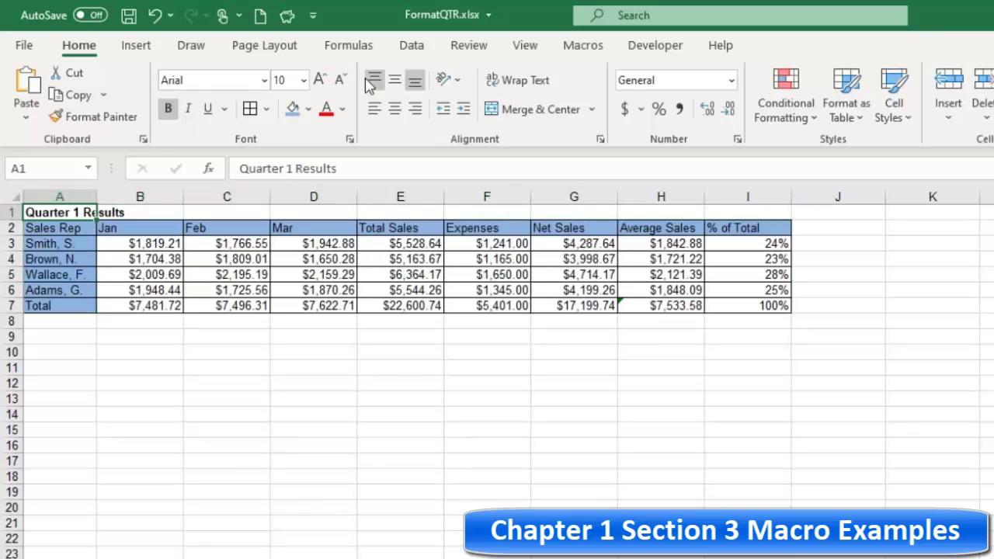
left_click(319, 80)
left_click(319, 80)
left_click(319, 80)
left_click(319, 80)
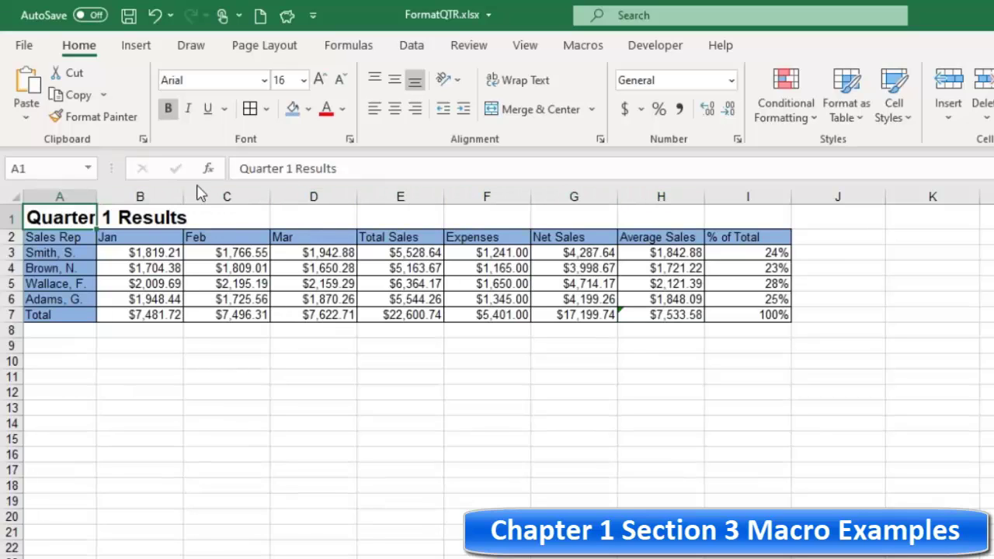
- Widen columns B through I together to one equal, slightly larger width
left_click_drag(151, 194, 742, 196)
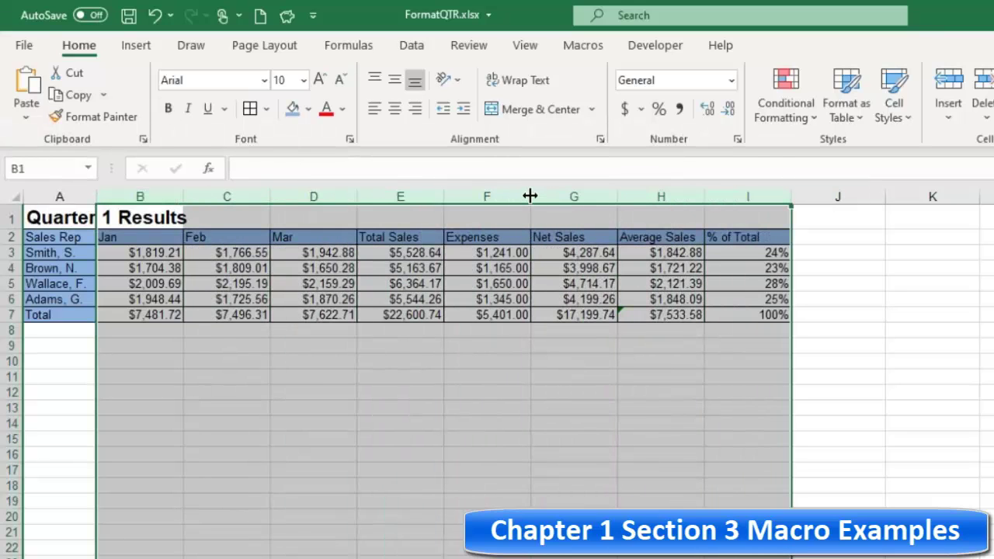
left_click_drag(529, 196, 541, 195)
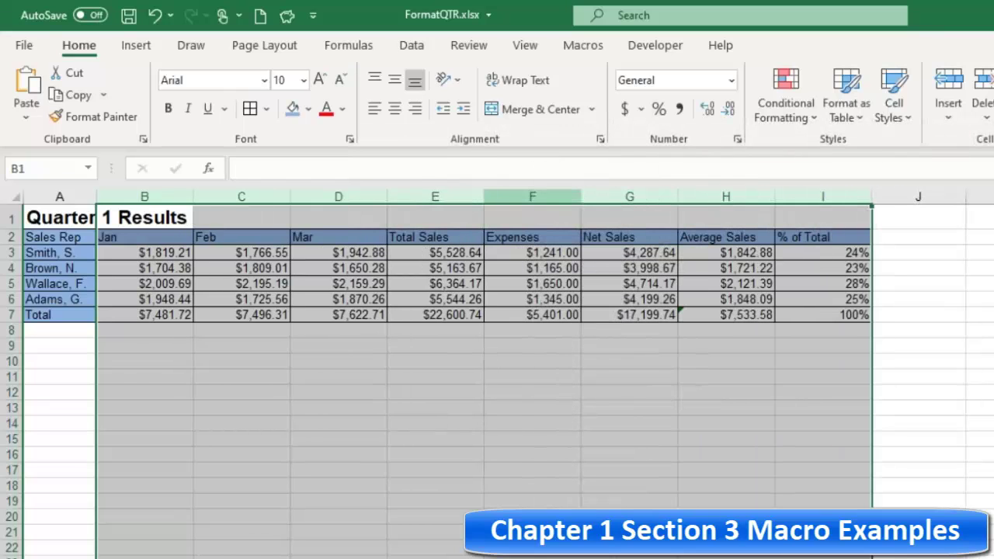
left_click_drag(581, 197, 586, 196)
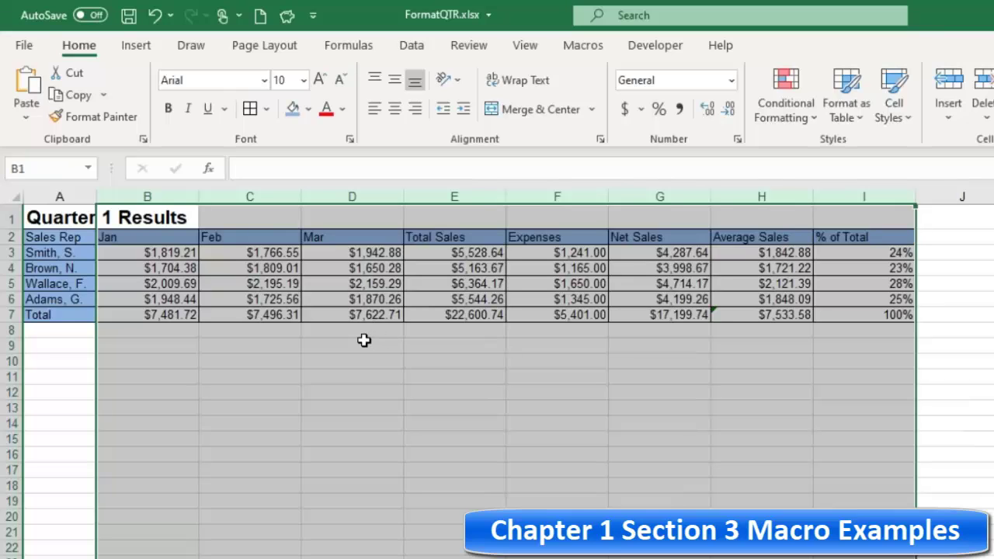
- Select the empty cell D8 below the table and stop recording the macro
left_click(352, 331)
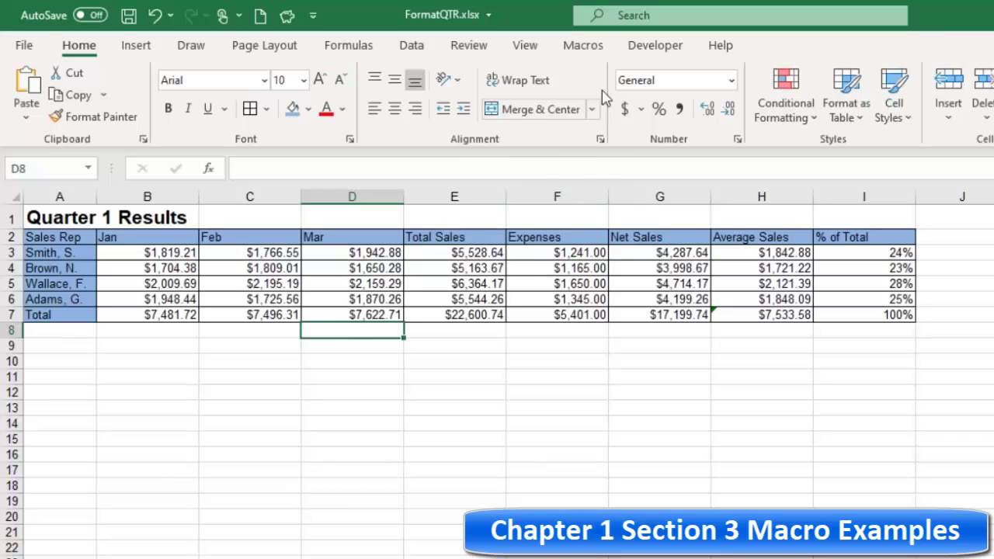
left_click(654, 46)
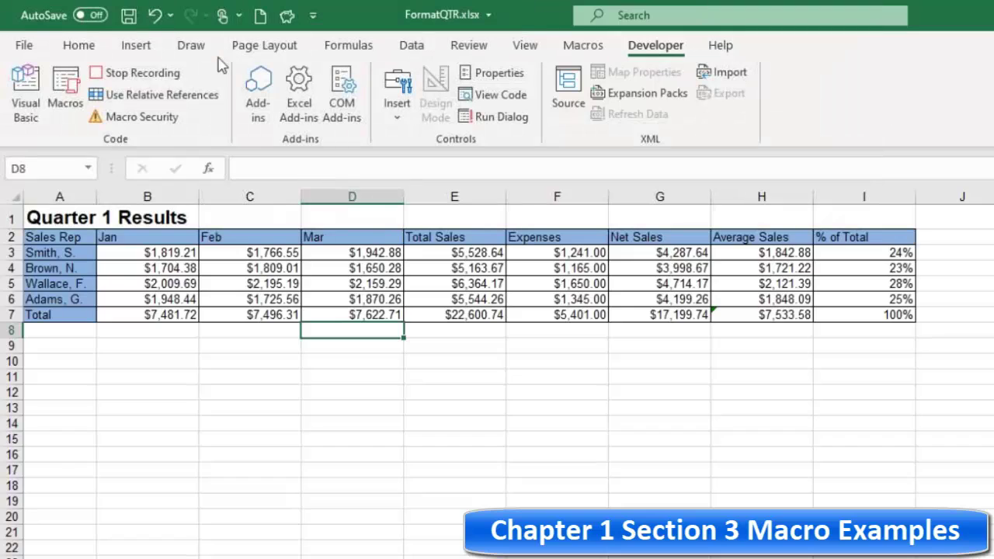
left_click(140, 73)
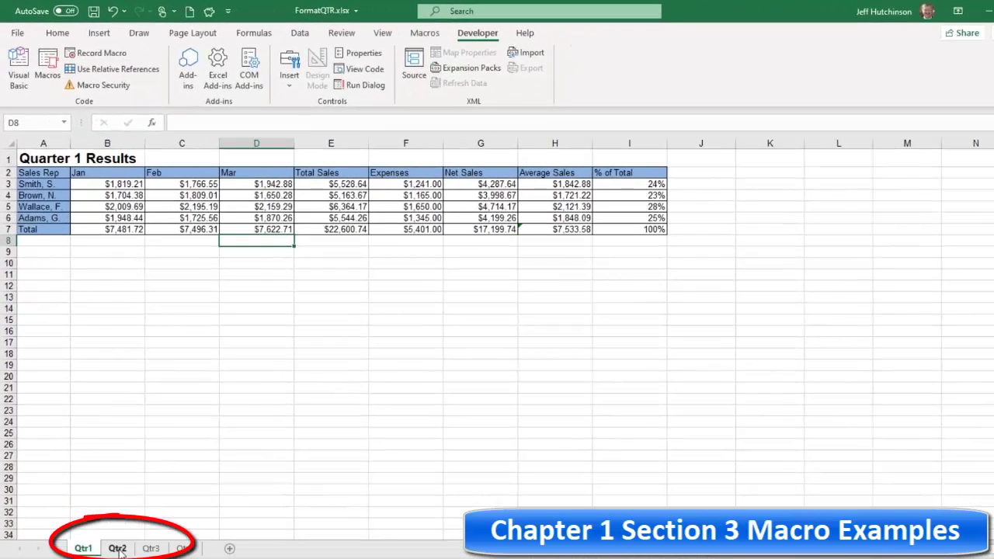
- Run the FormatMe1 macro on the Qtr2 sheet, starting from an empty cell
left_click(118, 548)
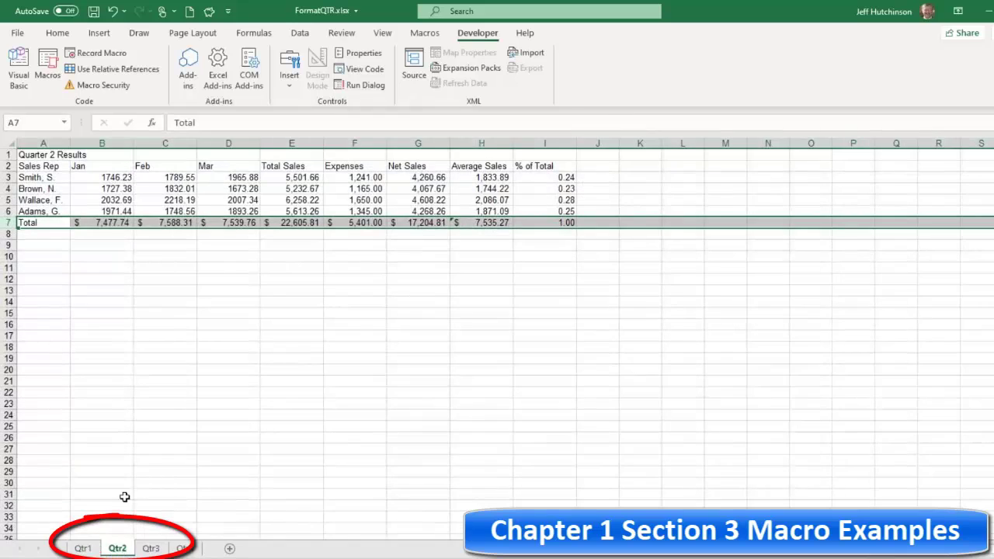
left_click(166, 322)
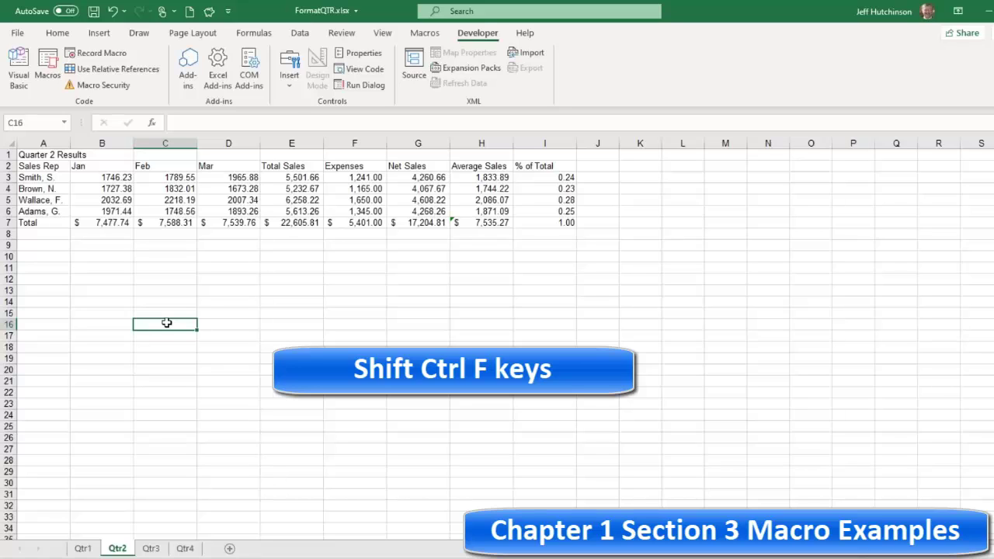
key("ctrl+shift+f")
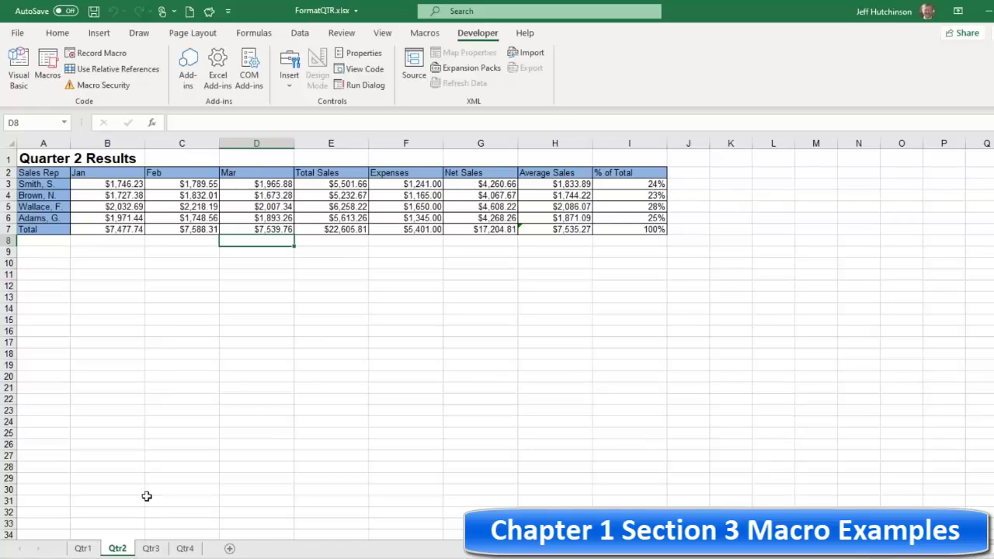
- Run the FormatMe1 macro on the Qtr3 sheet from an empty cell below the data
left_click(150, 547)
left_click(150, 349)
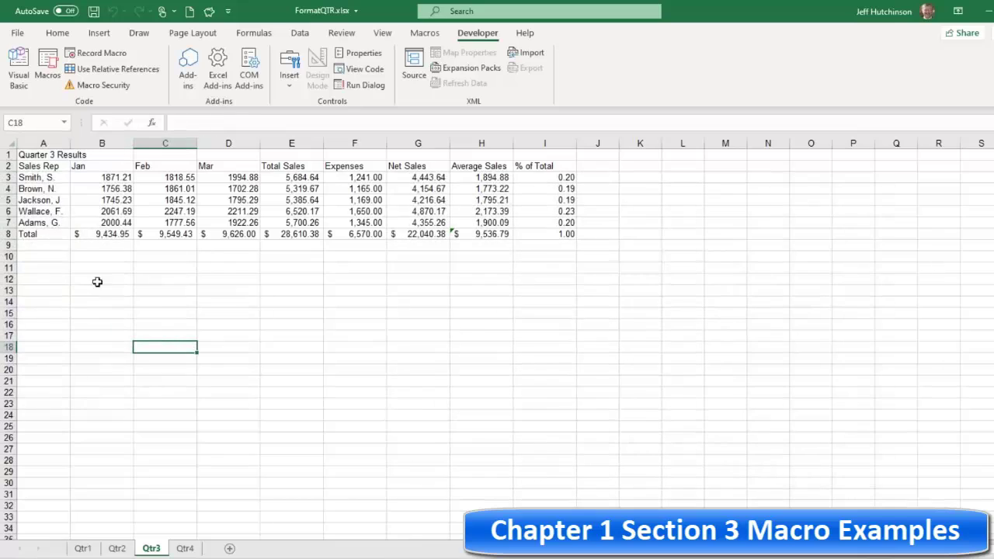
left_click(153, 310)
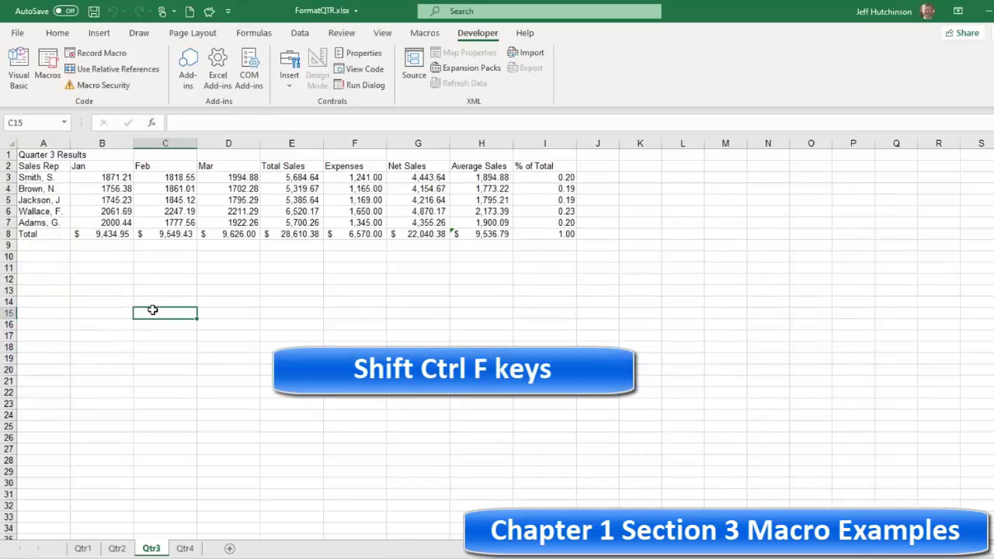
key("ctrl+shift+f")
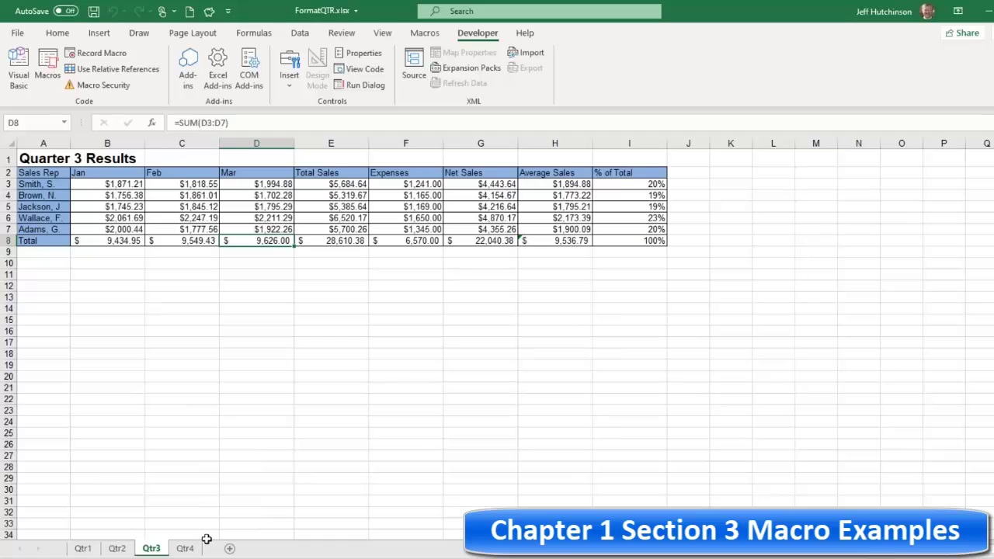
- Run the FormatMe1 macro on the Qtr4 sheet with an empty cell selected
left_click(185, 548)
left_click(163, 379)
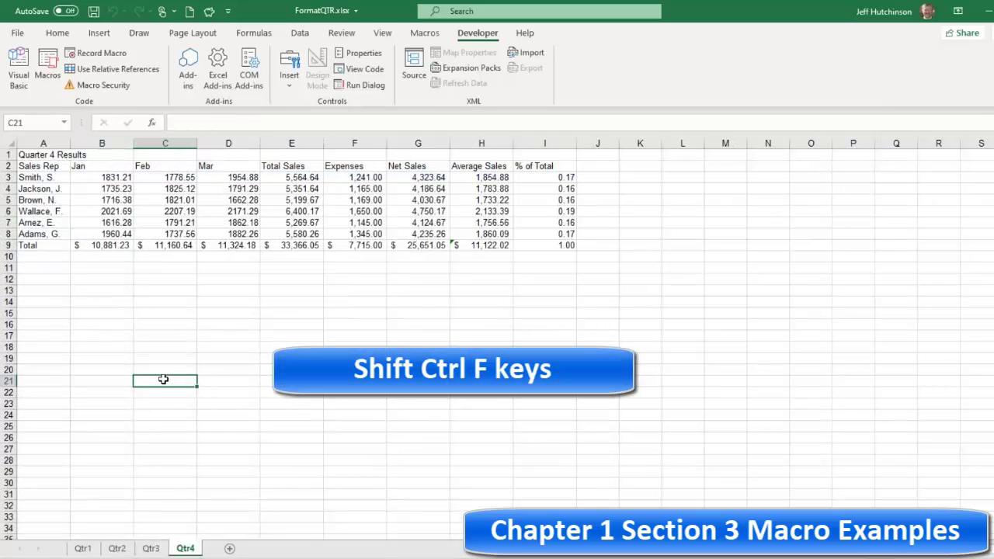
key("ctrl+shift+f")
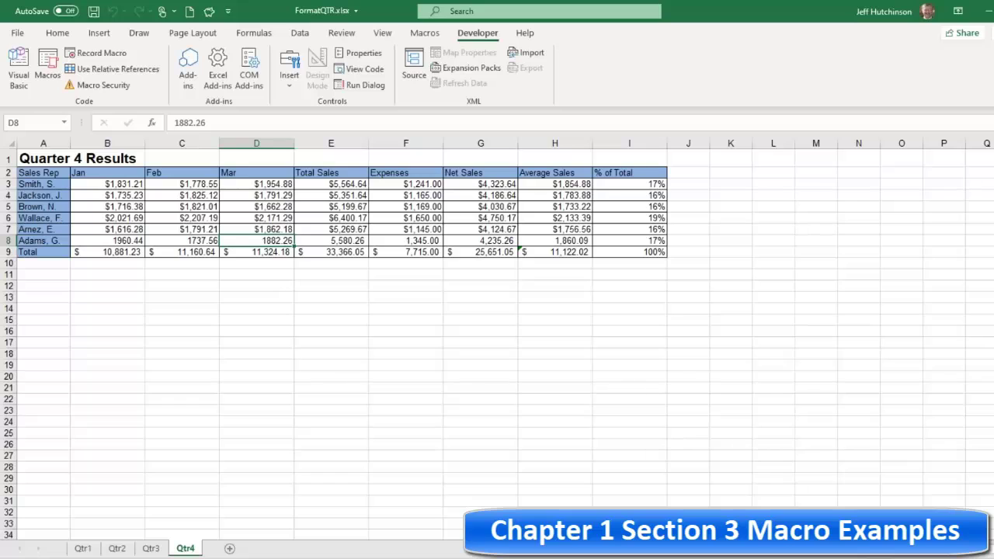
- On the Qtr1 sheet, select the entire data region from inside the table and check whether the title row is included
left_click(83, 548)
left_click(147, 195)
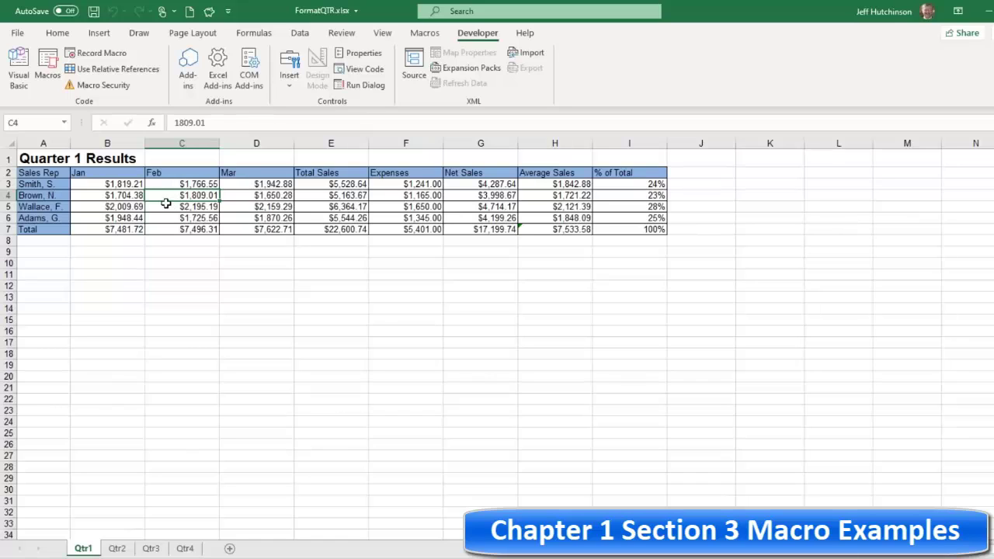
key("ctrl+a")
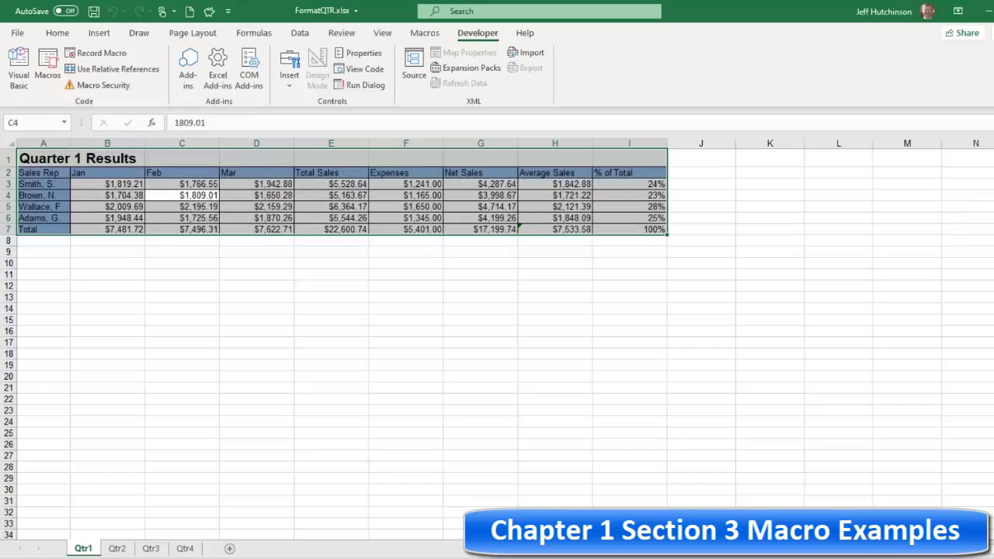
left_click(45, 158)
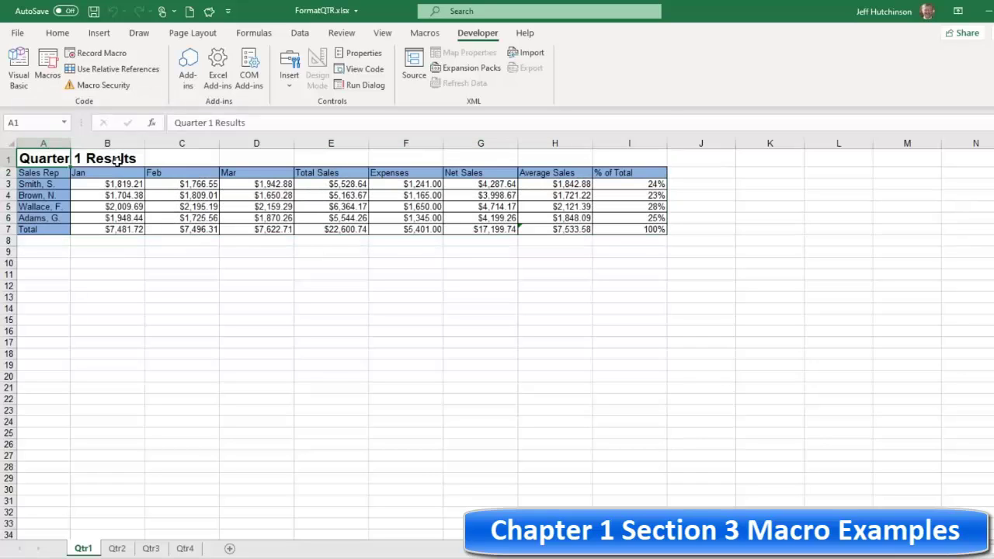
left_click_drag(43, 156, 102, 161)
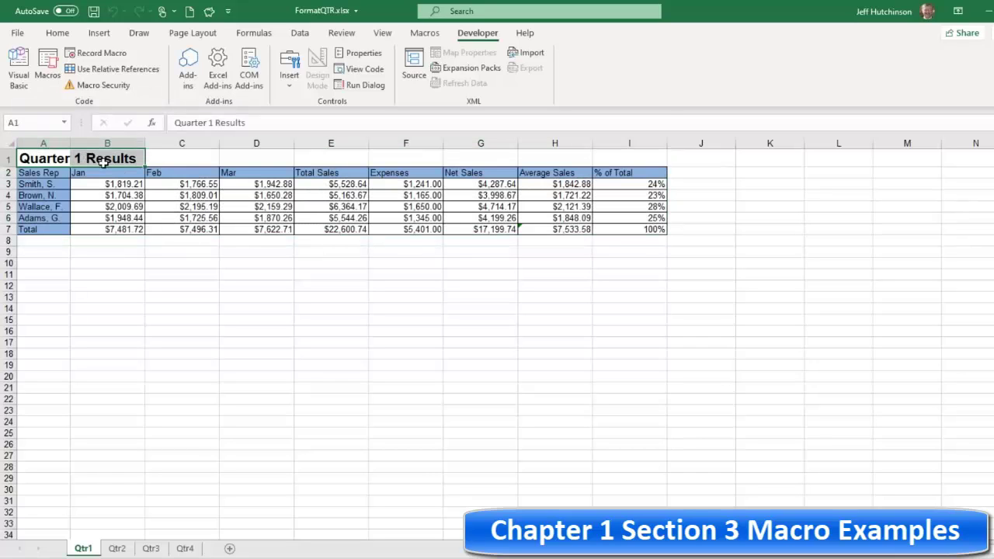
left_click(99, 194)
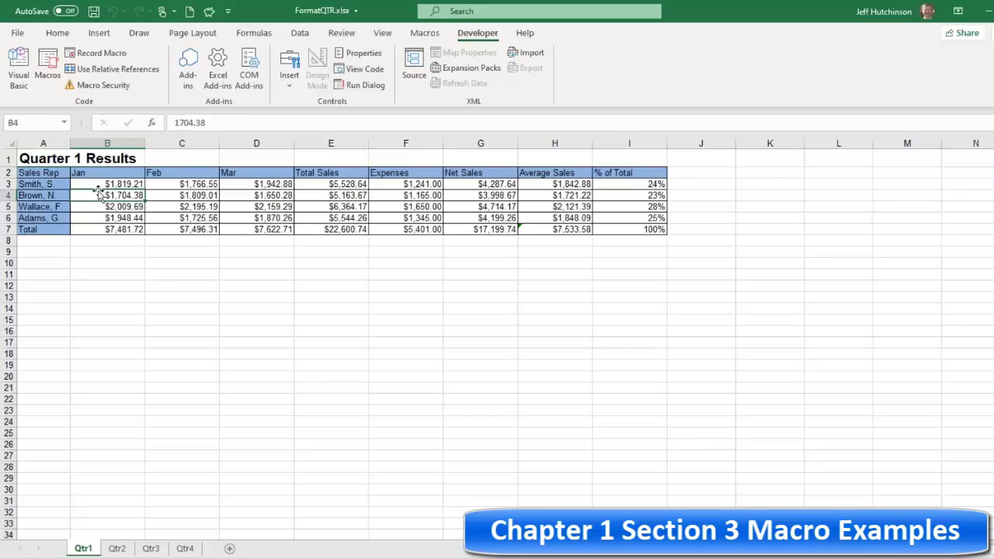
key("ctrl+a")
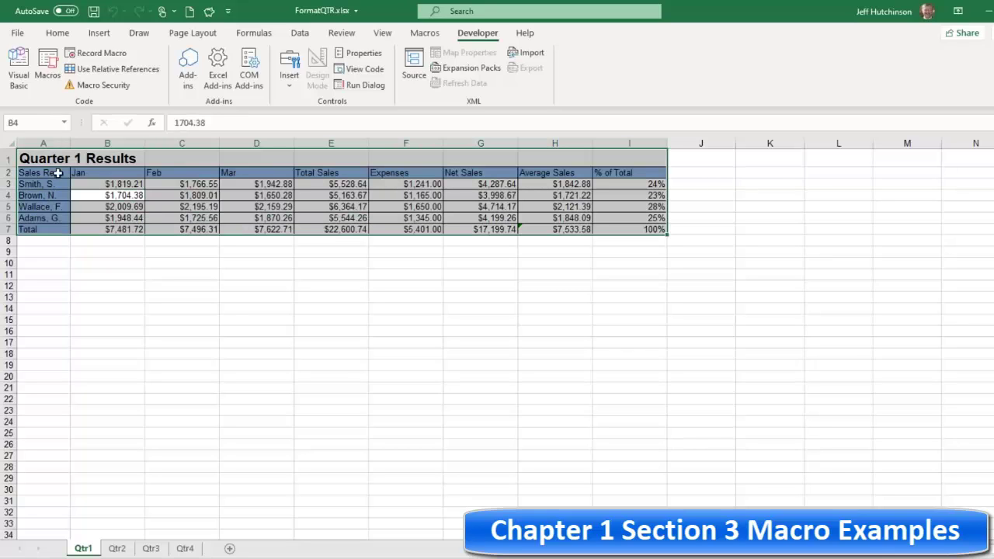
left_click_drag(45, 159, 124, 158)
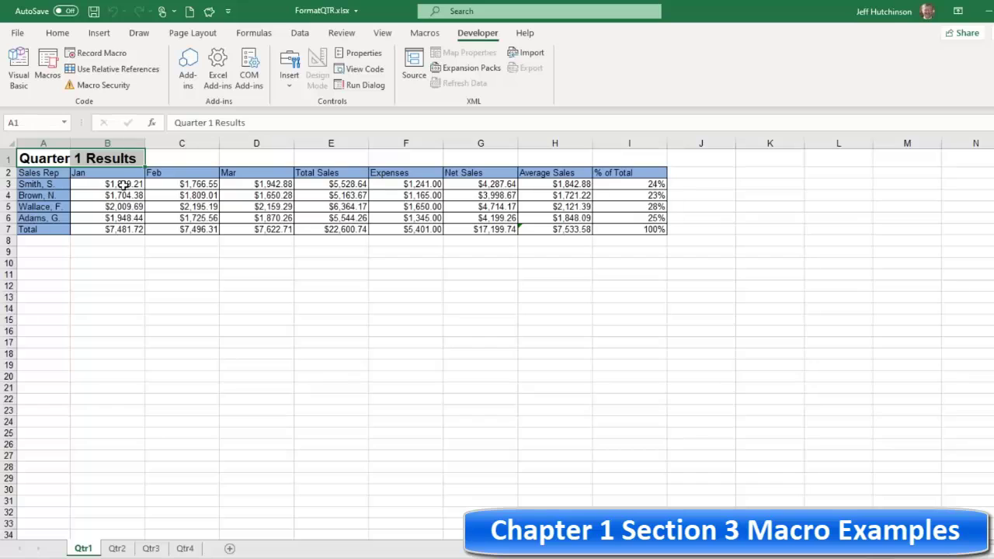
- Extend the selection from A2 down and across to I7 to check the range without the title, and return to A2
left_click(41, 173)
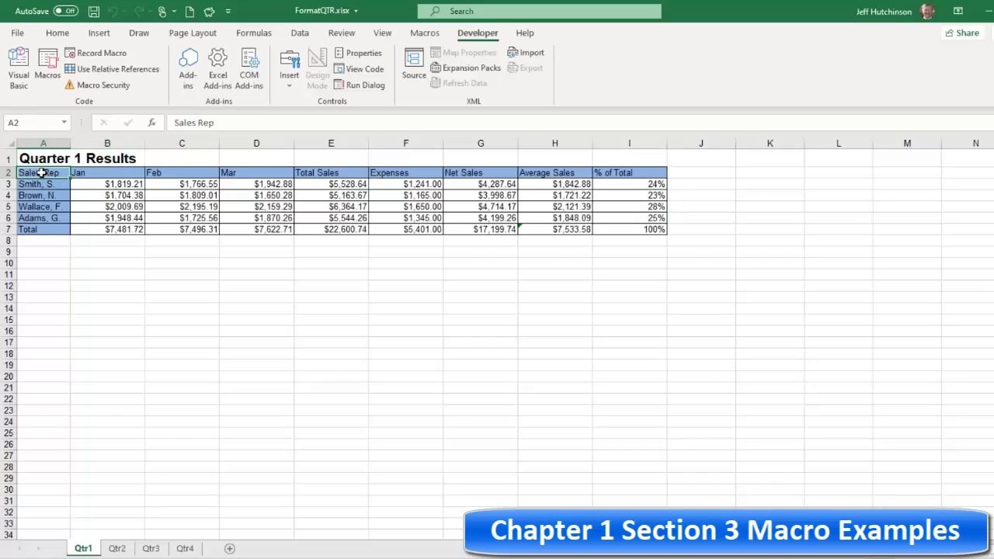
key("ctrl+shift+Down")
key("ctrl+shift+Right")
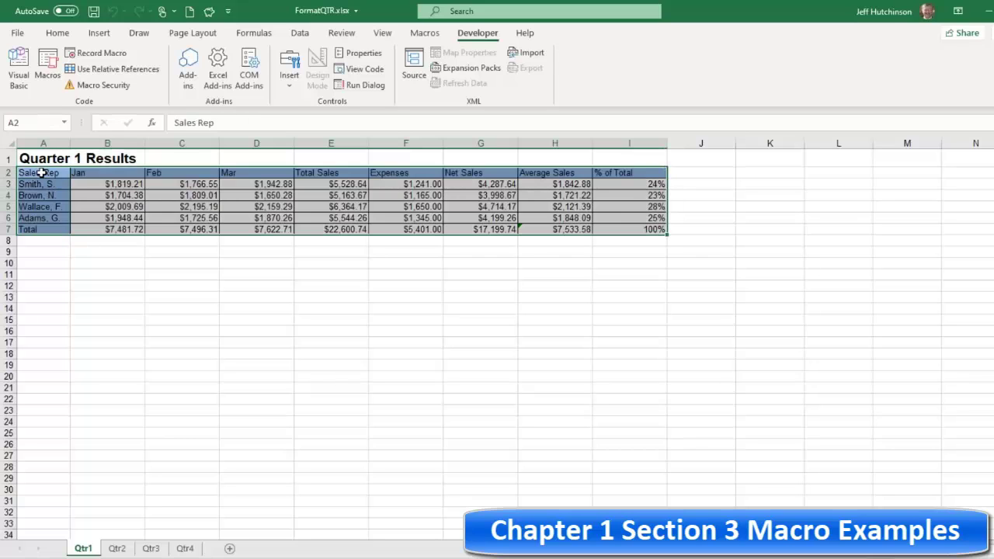
left_click(36, 157)
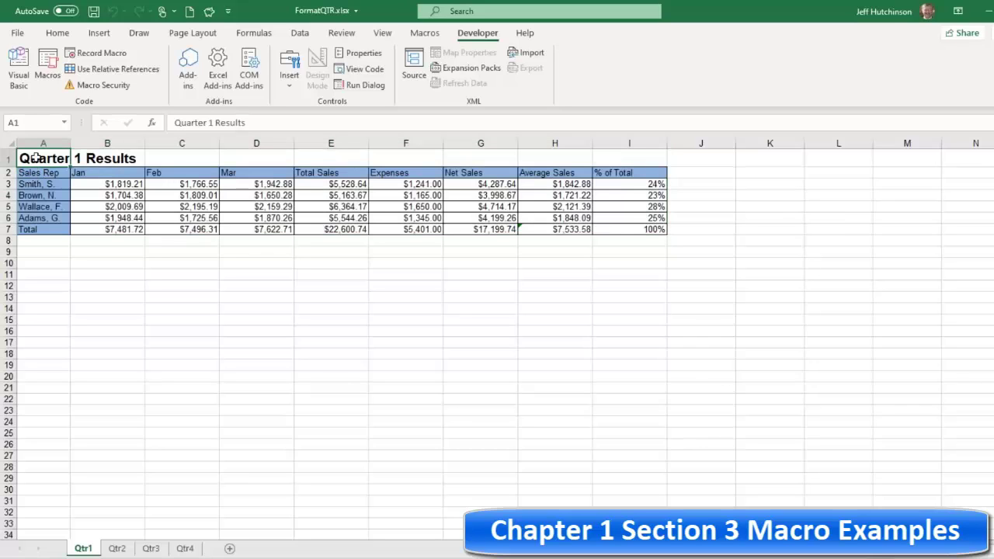
left_click(37, 172)
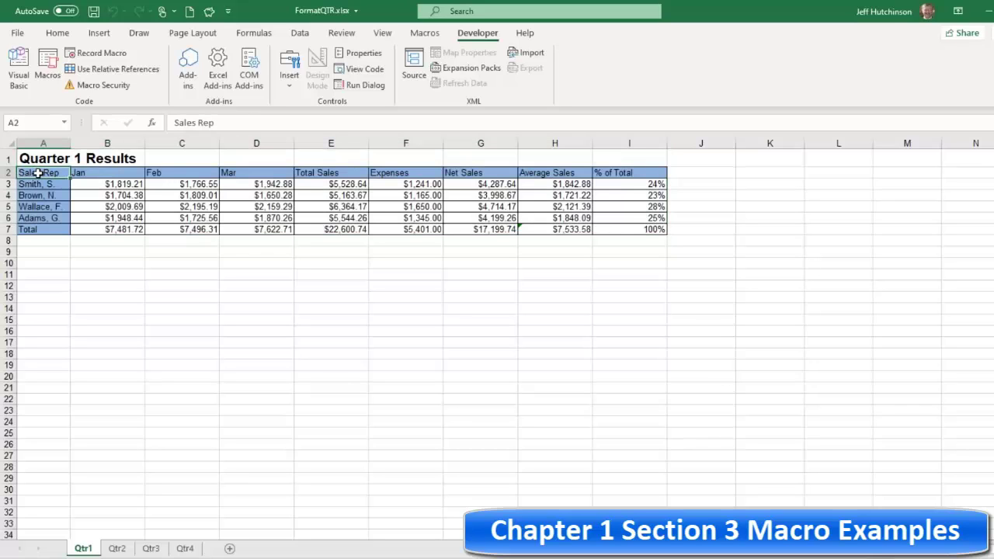
- On the Qtr1 sheet, select the whole data region from B4 to check whether it covers the title row
left_click(95, 182)
left_click(134, 195)
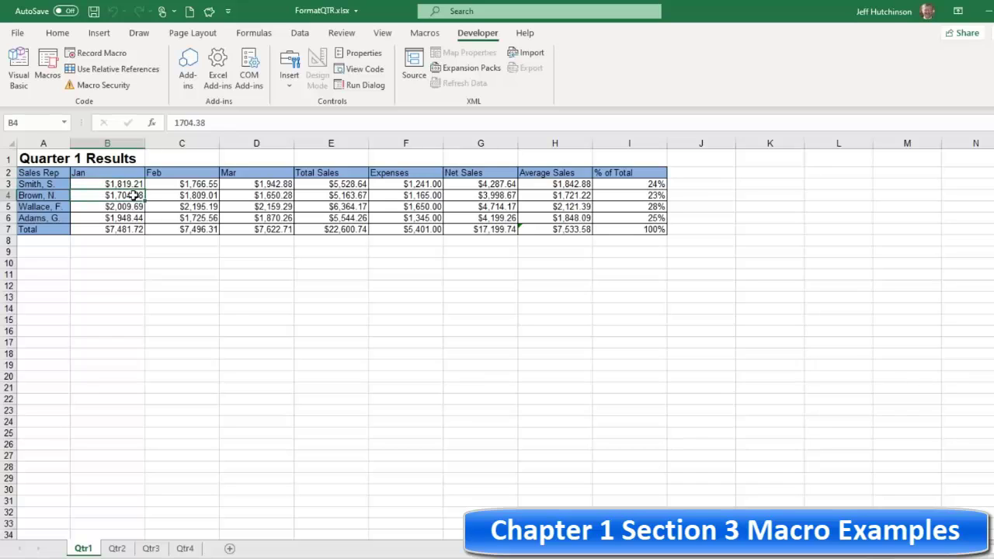
key("ctrl+a")
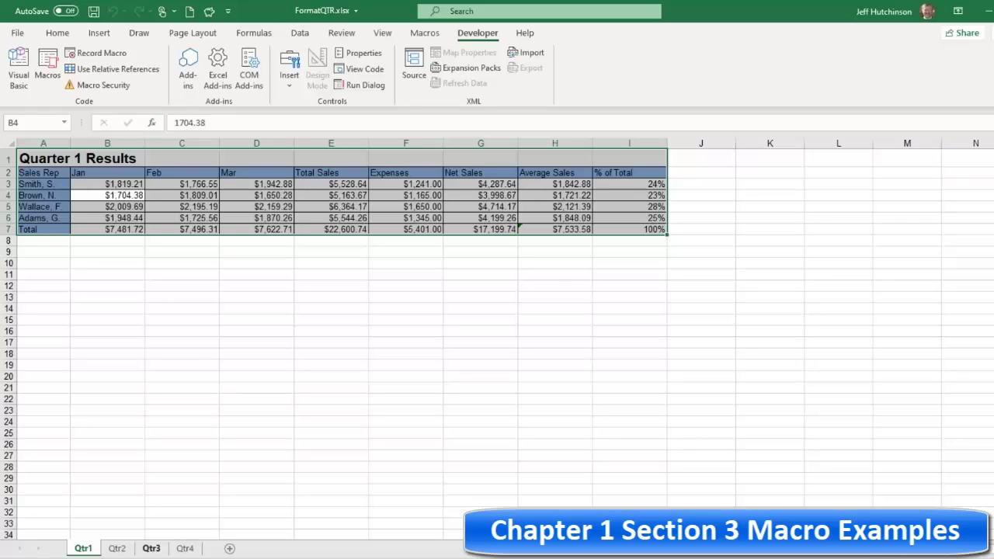
- Clear all formatting from A1:J12 on the Qtr4 sheet, then deselect the range by selecting an empty cell below the data
left_click(184, 548)
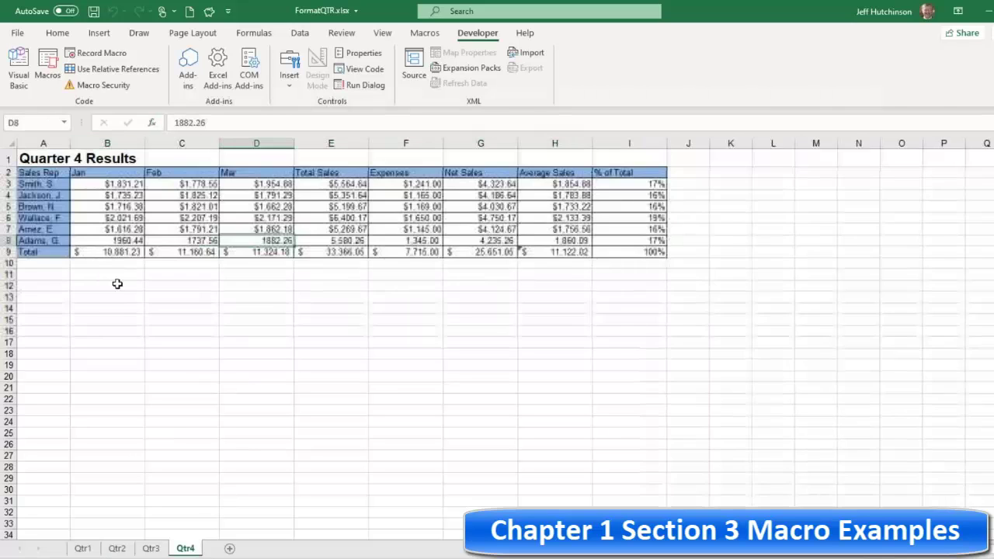
left_click(23, 159)
left_click_drag(116, 173, 703, 286)
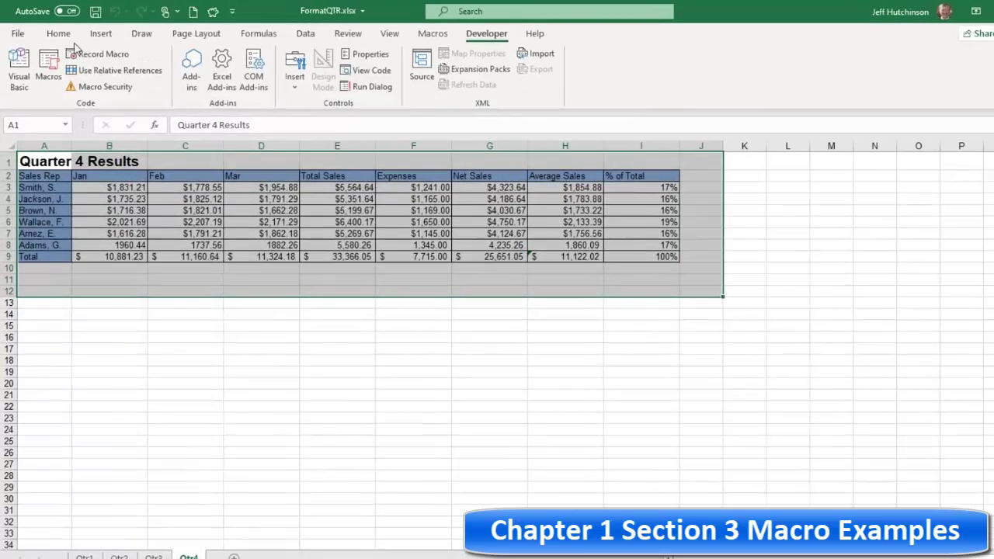
left_click(57, 33)
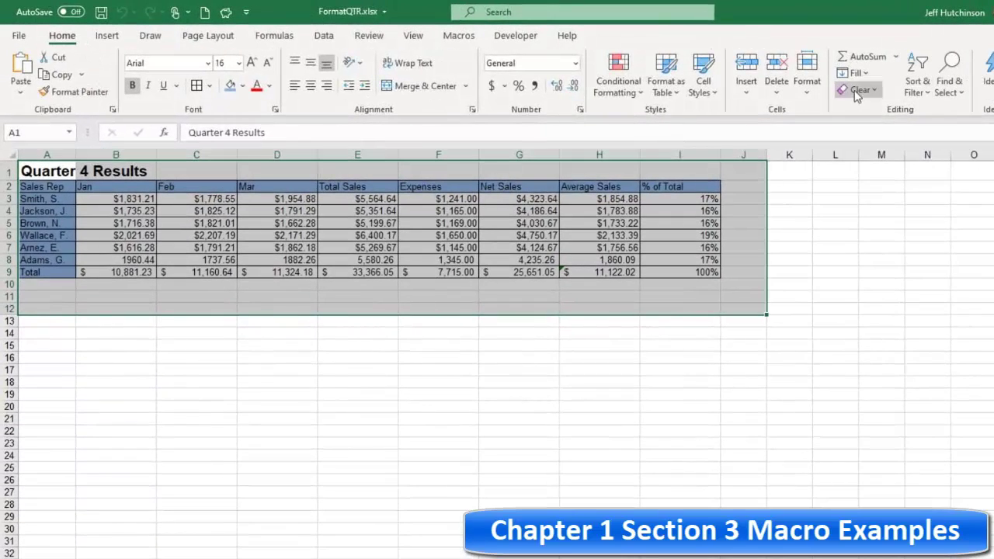
left_click(879, 92)
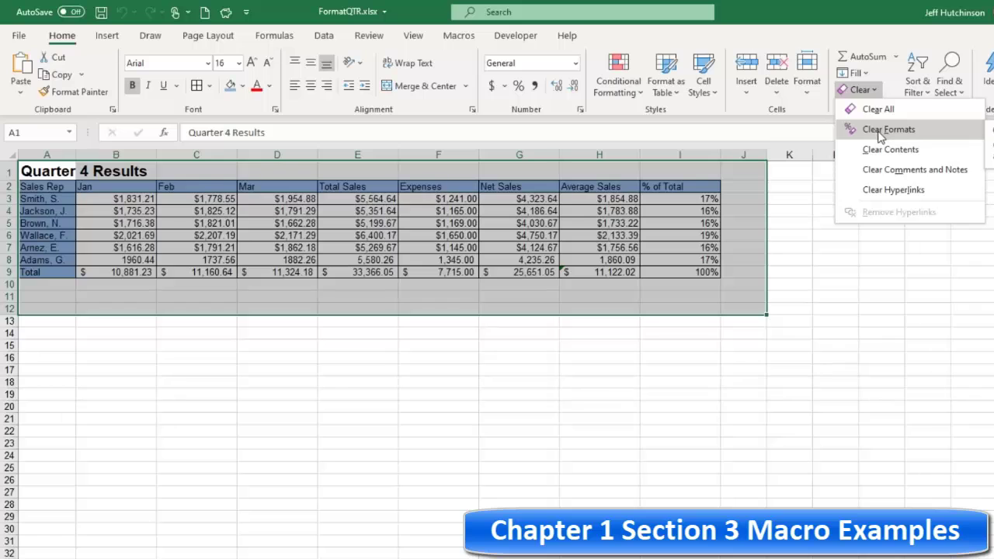
key("Escape")
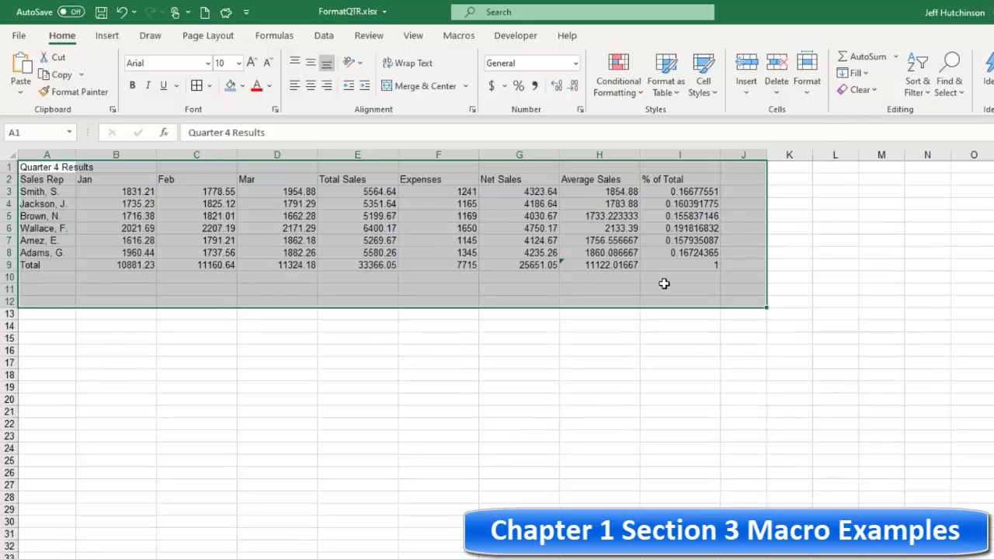
left_click(532, 314)
left_click(287, 289)
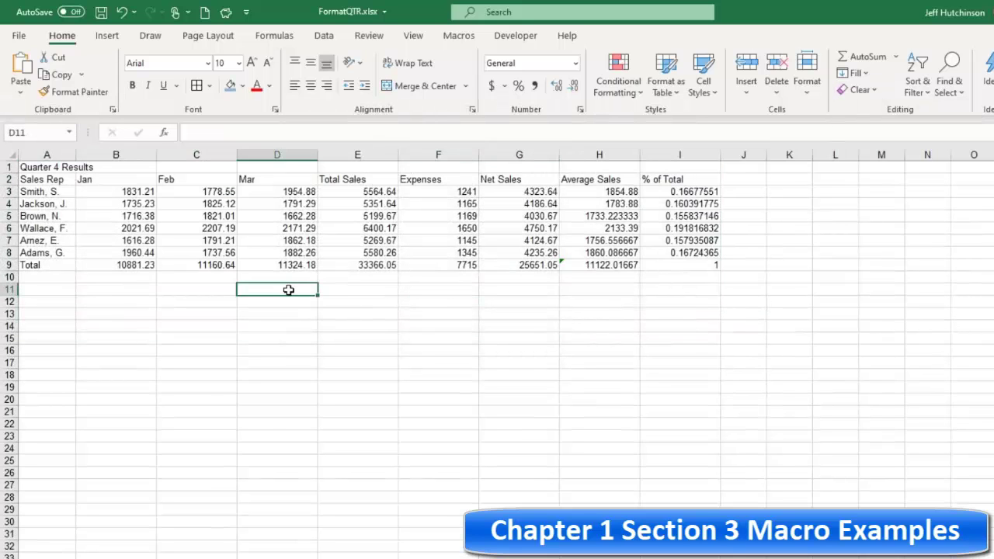
- Open Module3 of PERSONAL.XLSB in the Visual Basic Editor and position its window beside the Qtr4 data
left_click(511, 37)
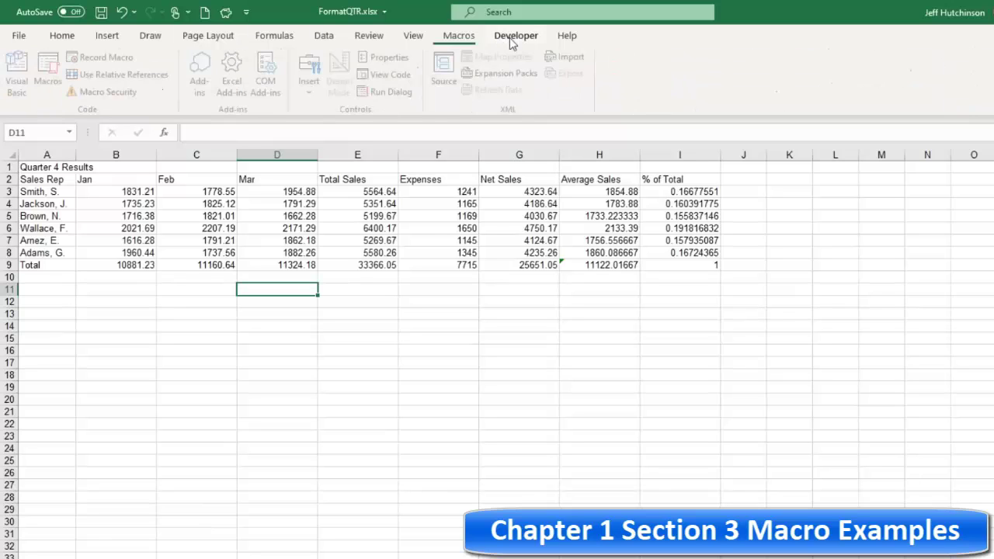
left_click(17, 73)
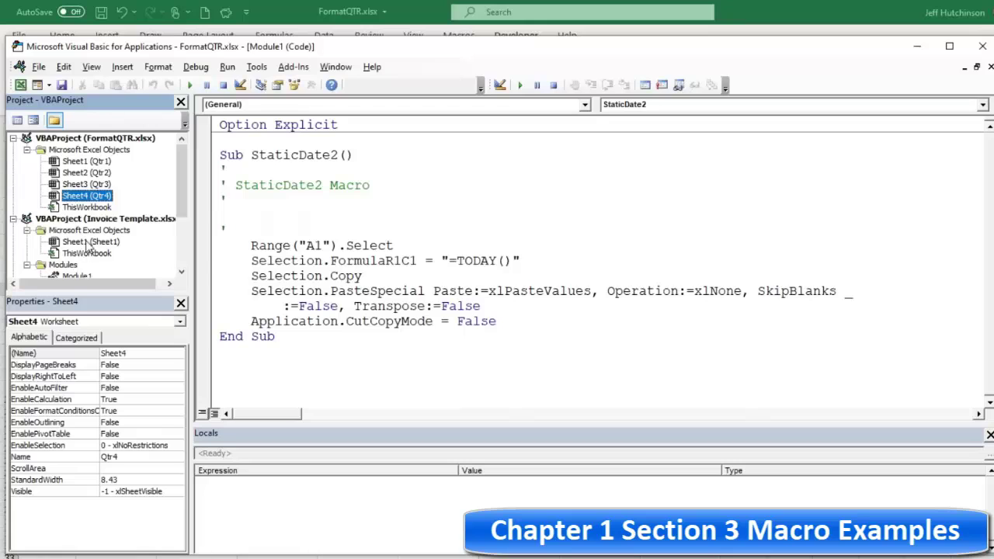
scroll(89, 240, "down", 3)
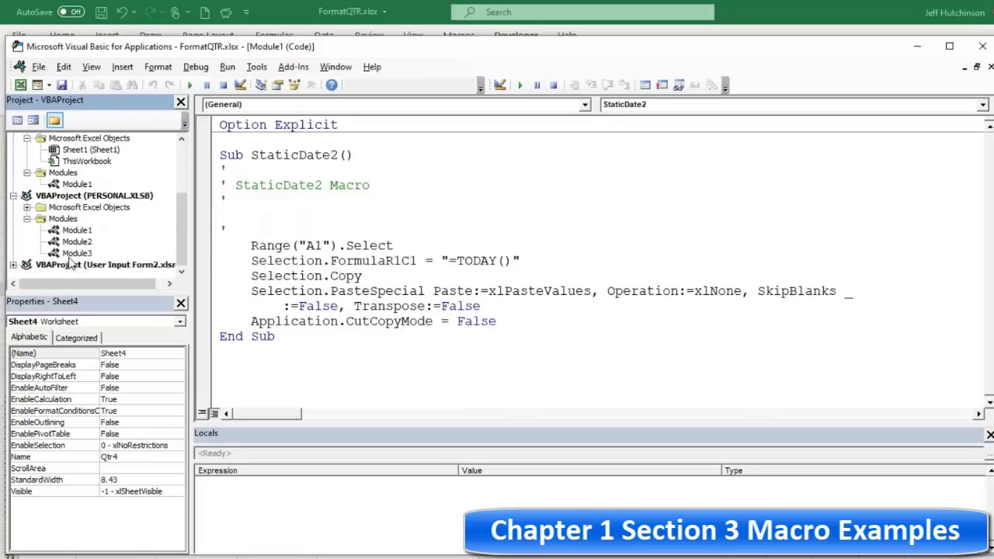
double_click(76, 253)
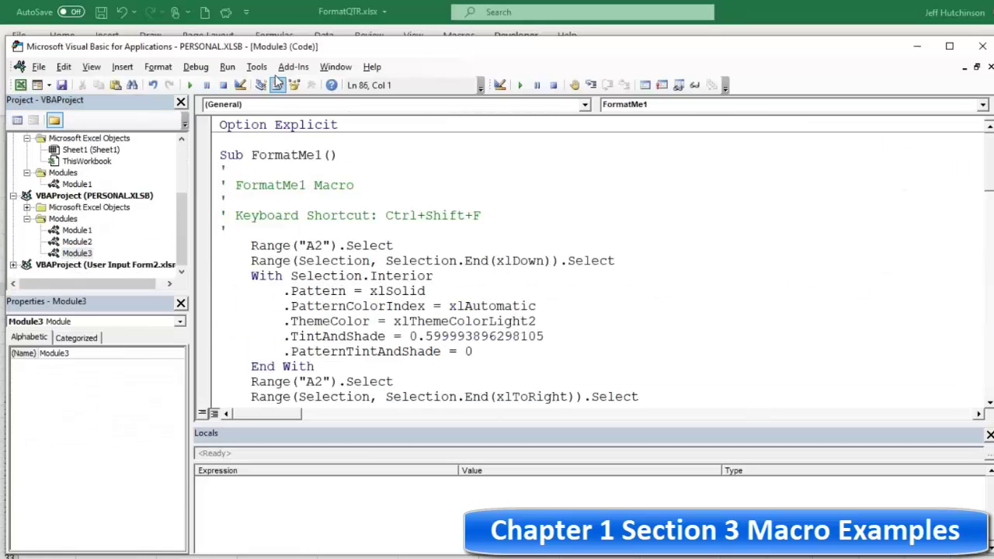
double_click(318, 47)
left_click_drag(663, 69, 648, 56)
left_click(600, 218)
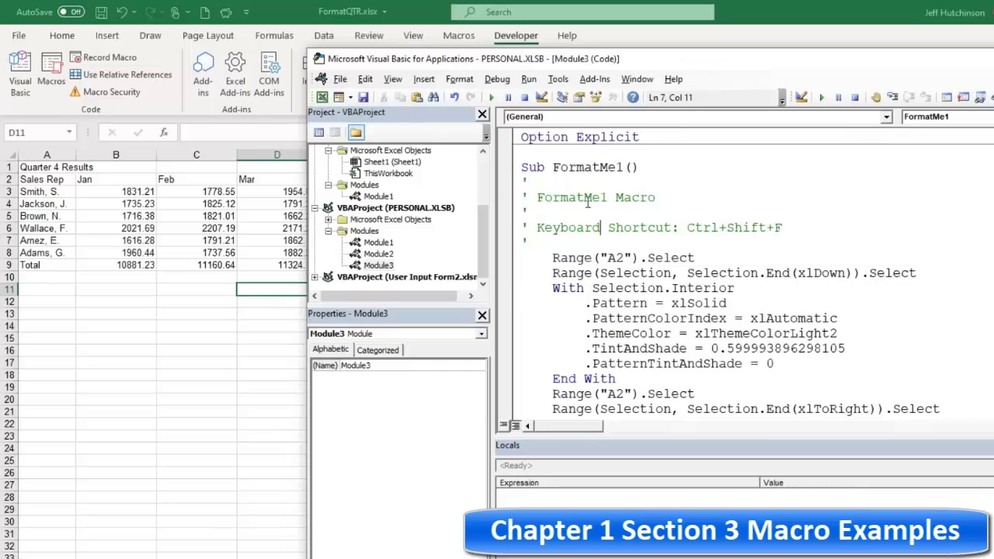
- Read through the recorded FormatMe1 code, from its header comments to the column width lines, and return to the start
left_click_drag(554, 199, 664, 204)
left_click(647, 267)
scroll(636, 264, "down", 4)
scroll(623, 264, "down", 13)
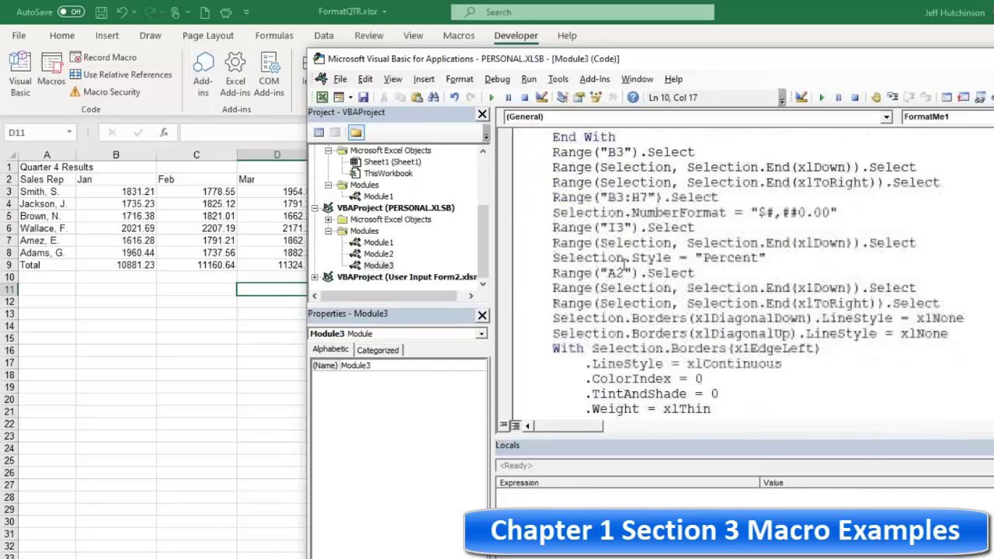
scroll(623, 264, "down", 5)
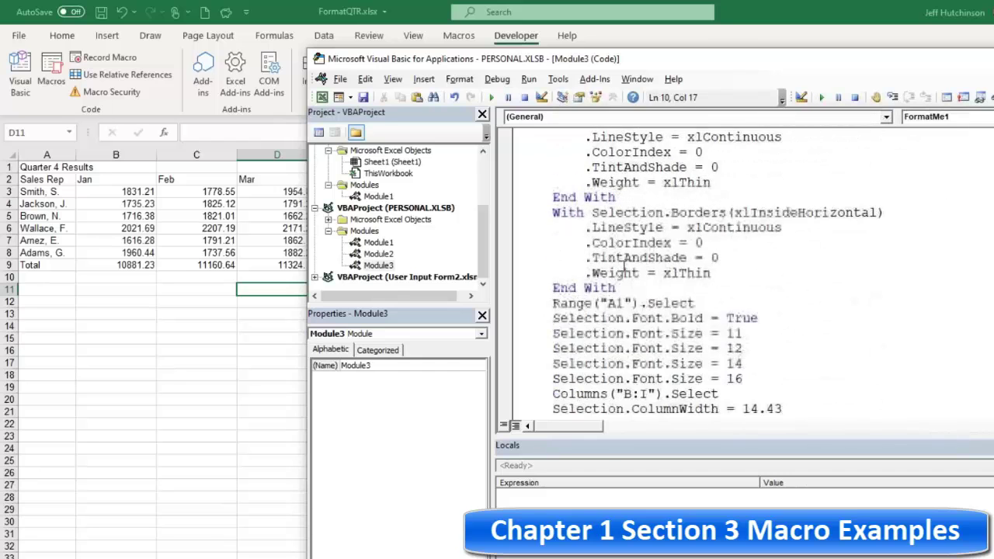
scroll(624, 264, "up", 9)
scroll(623, 264, "up", 13)
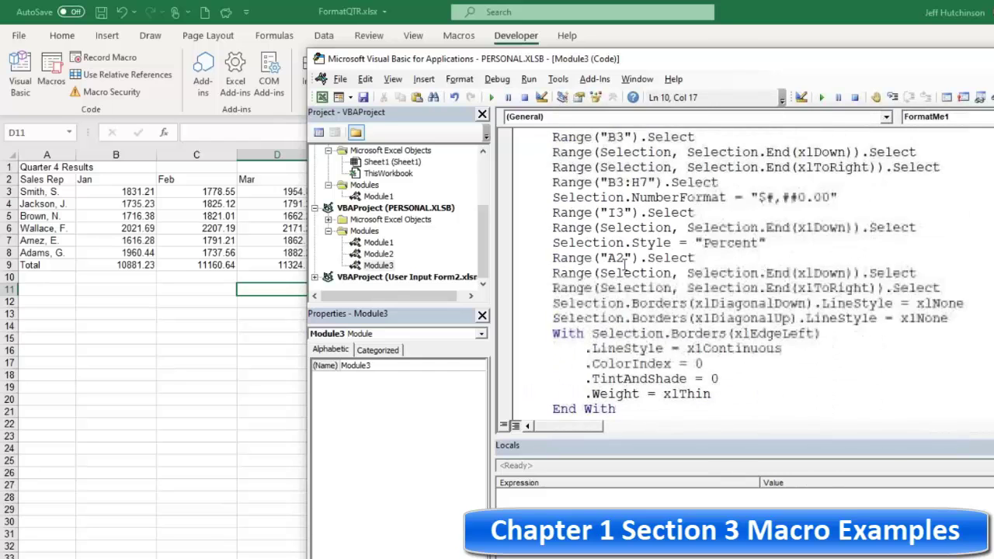
scroll(621, 265, "down", 3)
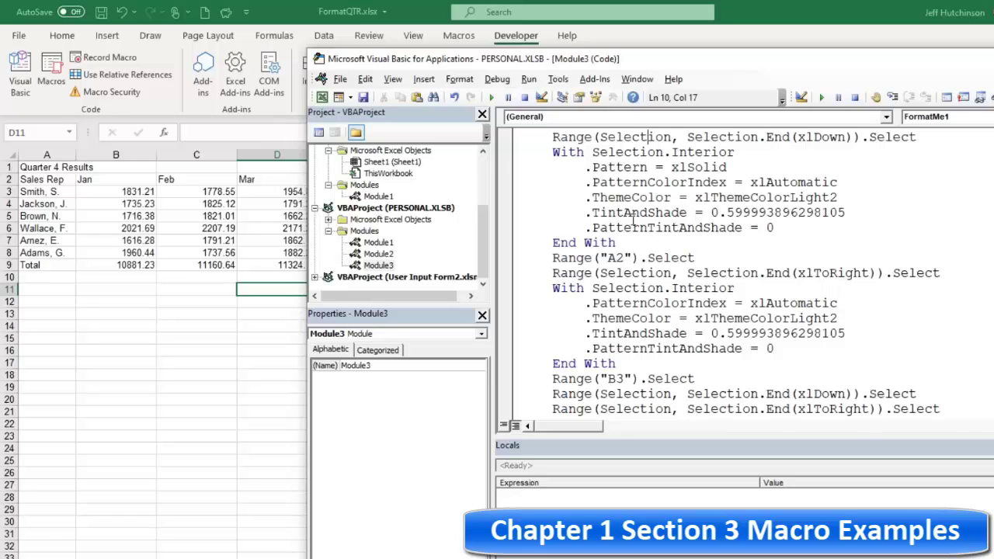
scroll(631, 248, "up", 3)
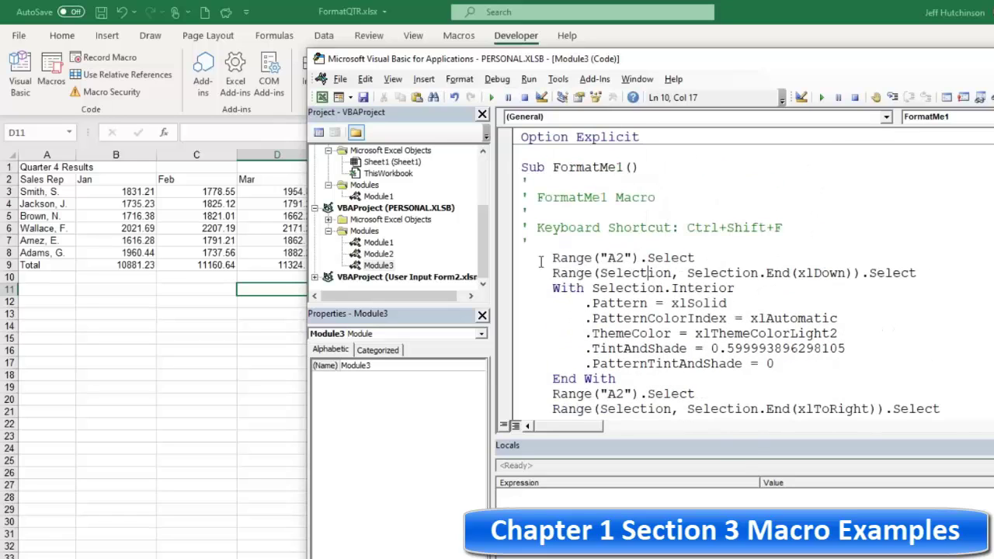
- Examine the Range("A2").Select line and the .End(xlDown) part of the selection statement below it
left_click_drag(545, 258, 731, 254)
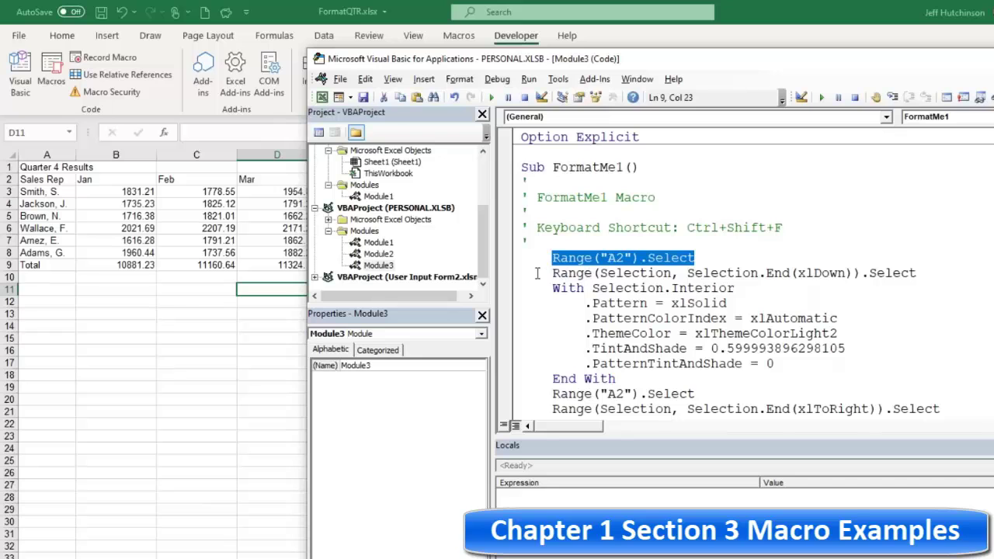
left_click_drag(536, 273, 568, 273)
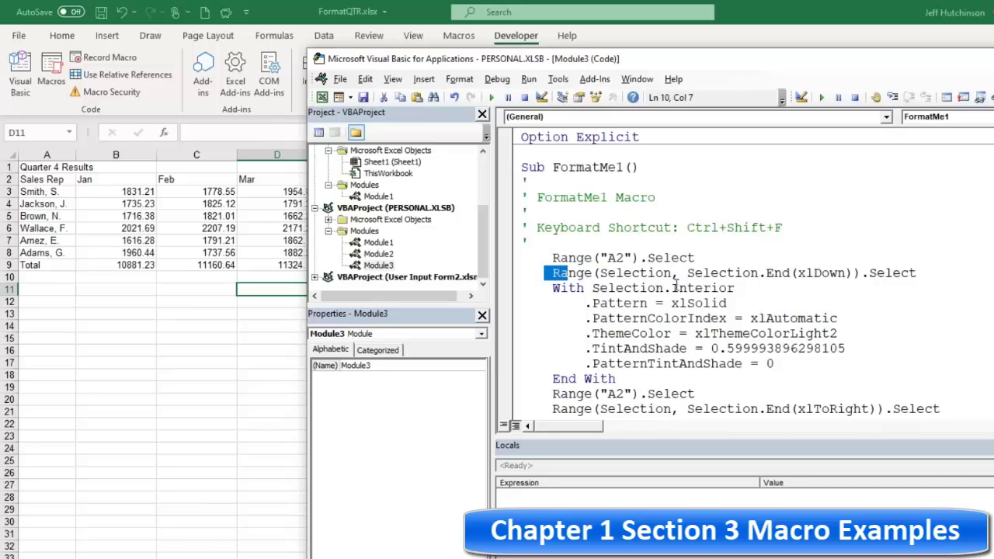
scroll(675, 284, "down", 5)
scroll(672, 283, "up", 5)
left_click(713, 271)
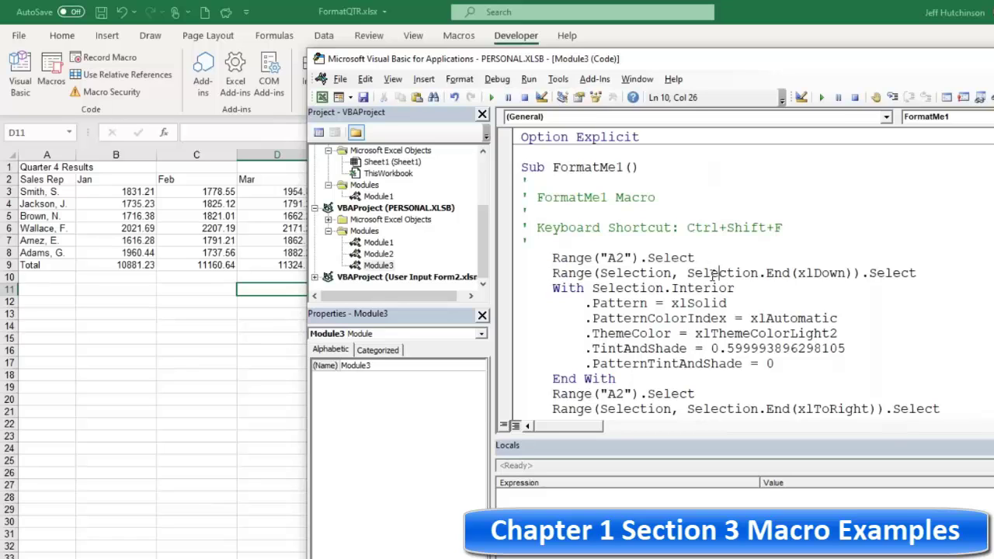
left_click_drag(687, 273, 844, 272)
left_click(777, 277)
left_click_drag(761, 272, 758, 272)
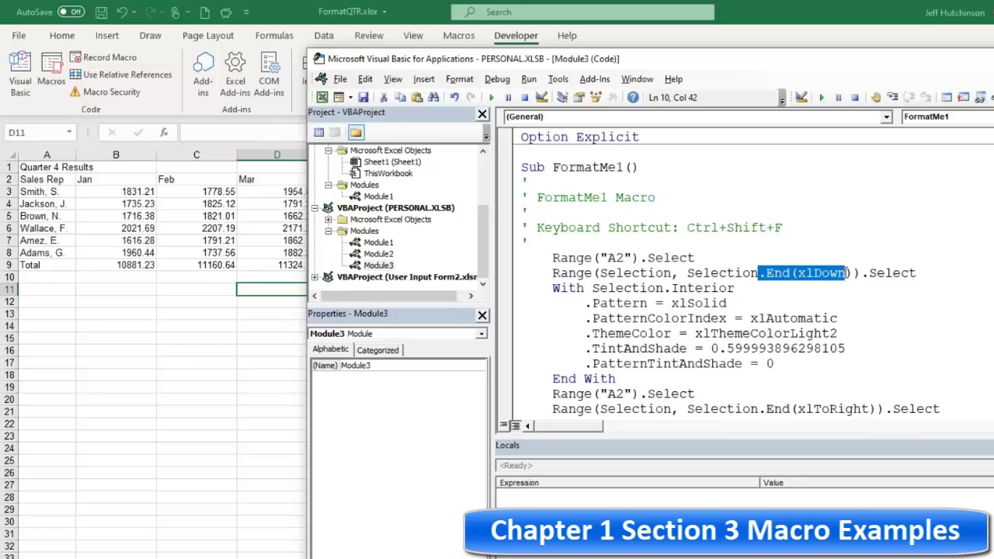
- Review the remaining FormatMe1 statements down to End Sub, including the B3:H7 number format, borders and font size lines
left_click(638, 227)
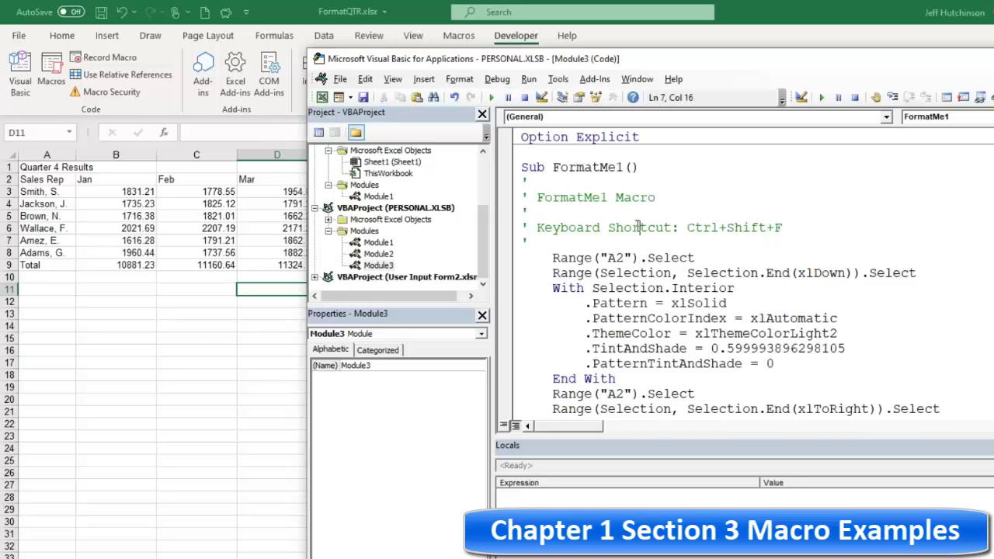
key("Down")
scroll(638, 241, "down", 10)
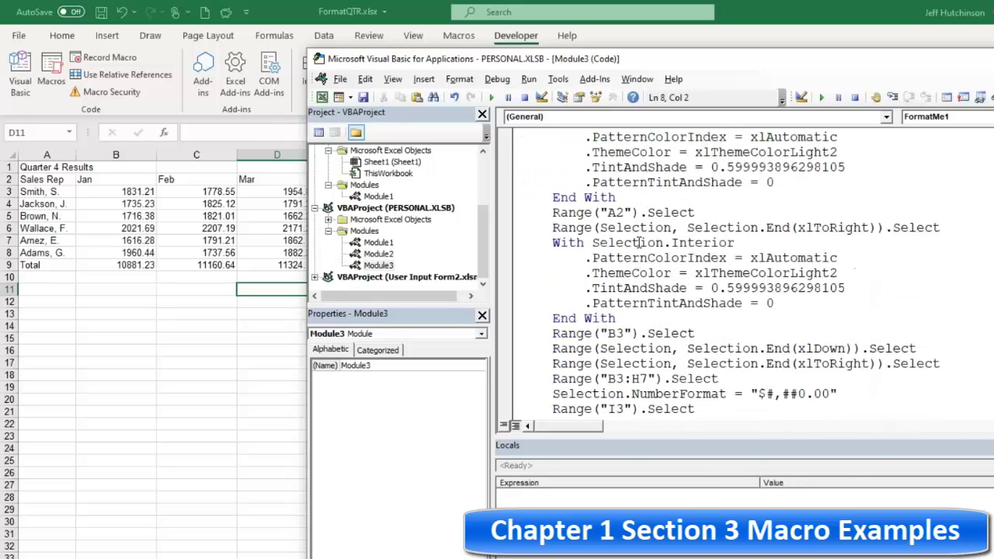
scroll(638, 243, "down", 12)
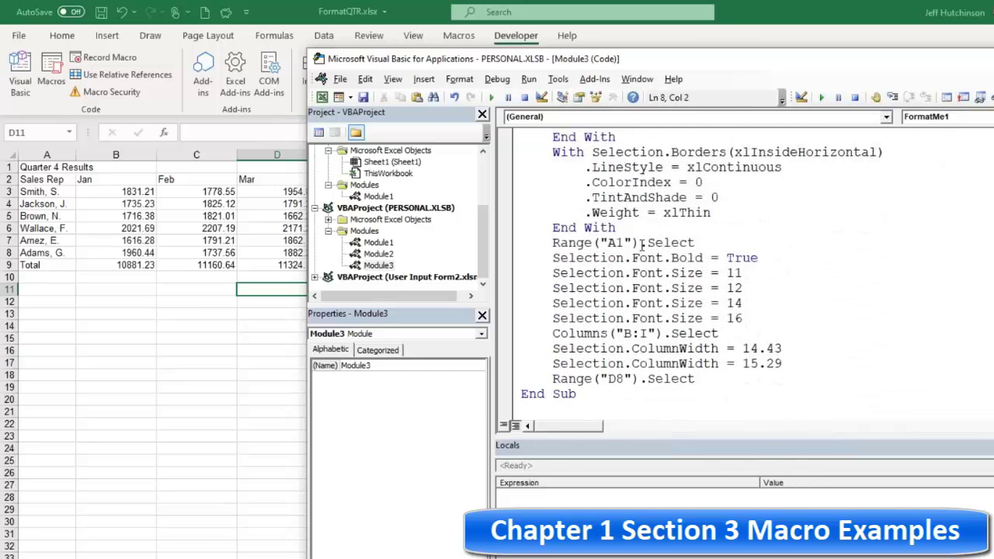
scroll(641, 245, "up", 15)
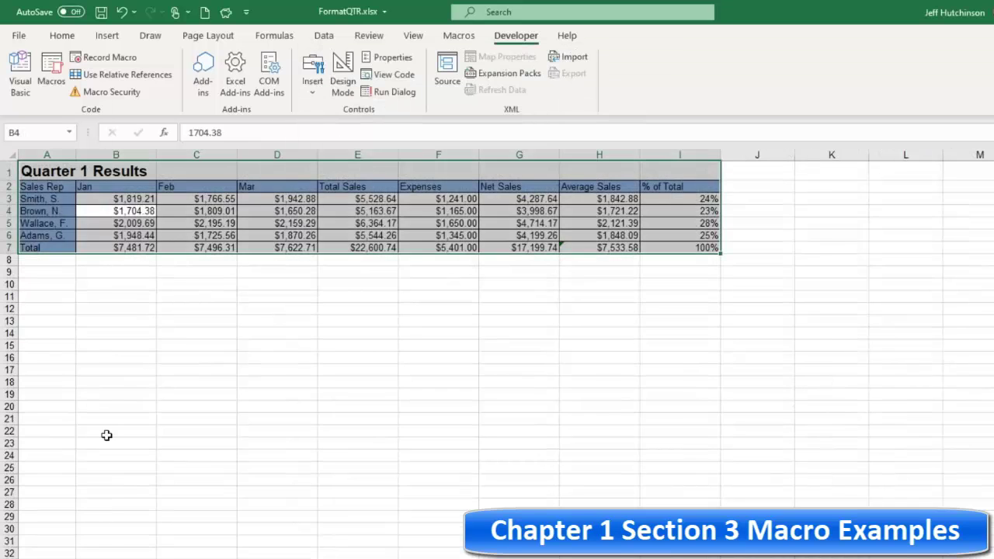
- On the Qtr1 sheet, compare selecting the fixed range A2:A7 with extending the selection from A2 to the last filled cell
left_click(109, 419)
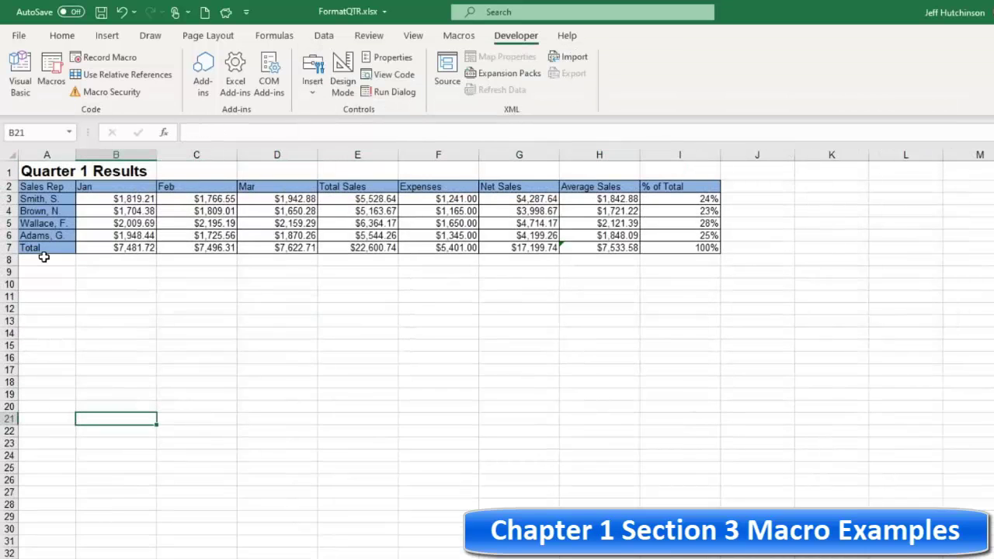
left_click_drag(39, 188, 55, 244)
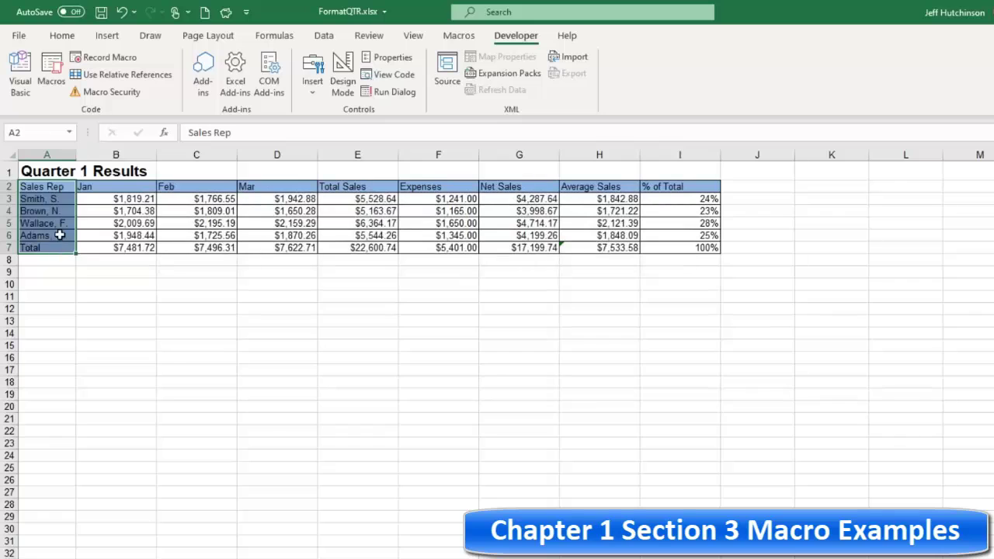
left_click(60, 188)
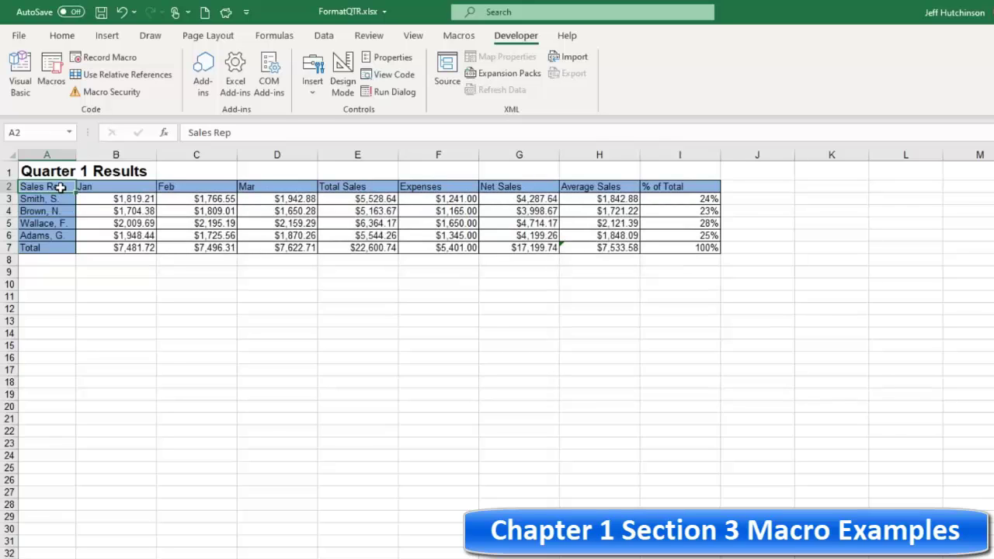
key("ctrl+shift+Down")
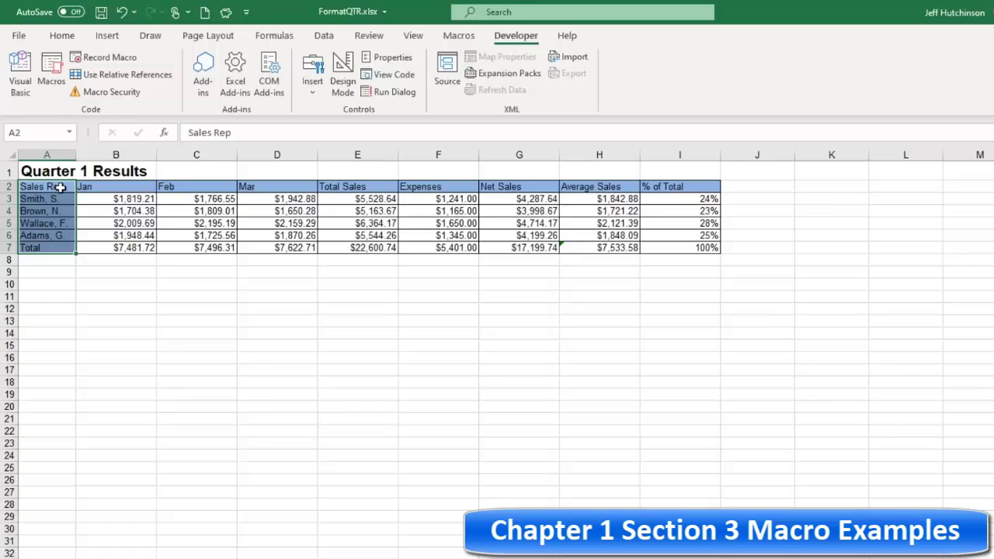
left_click(42, 186)
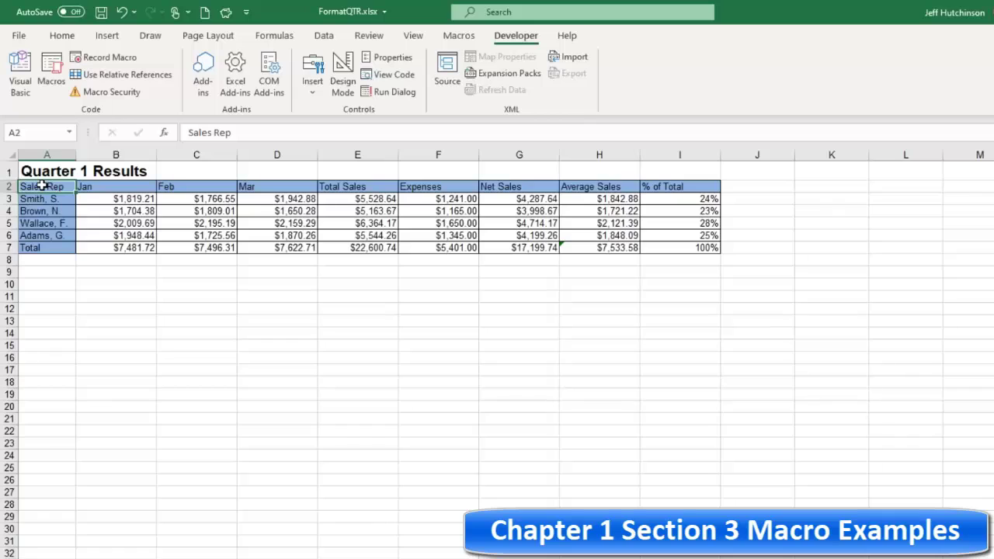
left_click_drag(42, 186, 49, 246)
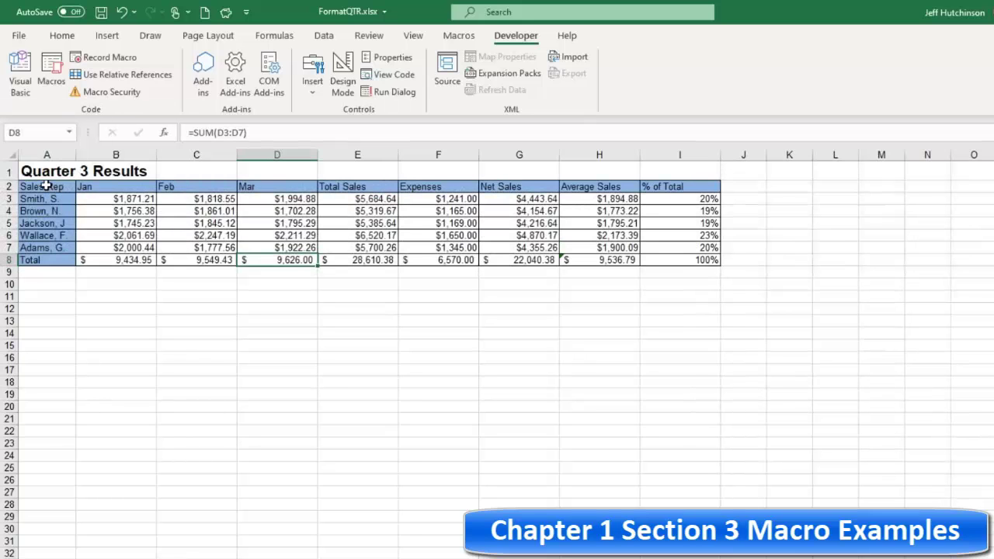
- Select A2:A6 on the Qtr3 sheet and compare the table lengths across the Qtr1, Qtr2 and Qtr3 sheets, ending on Qtr1
left_click_drag(47, 187, 47, 235)
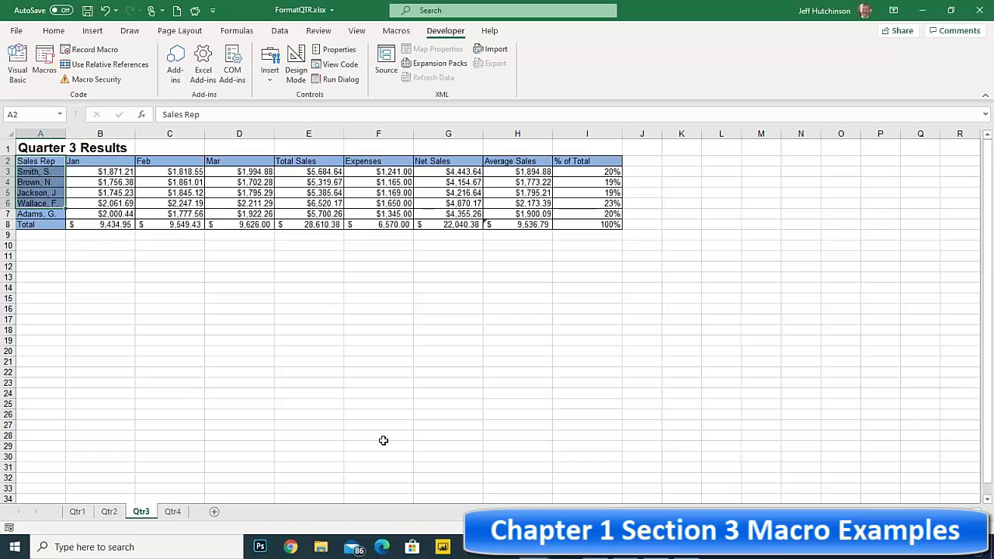
left_click(77, 511)
left_click(109, 511)
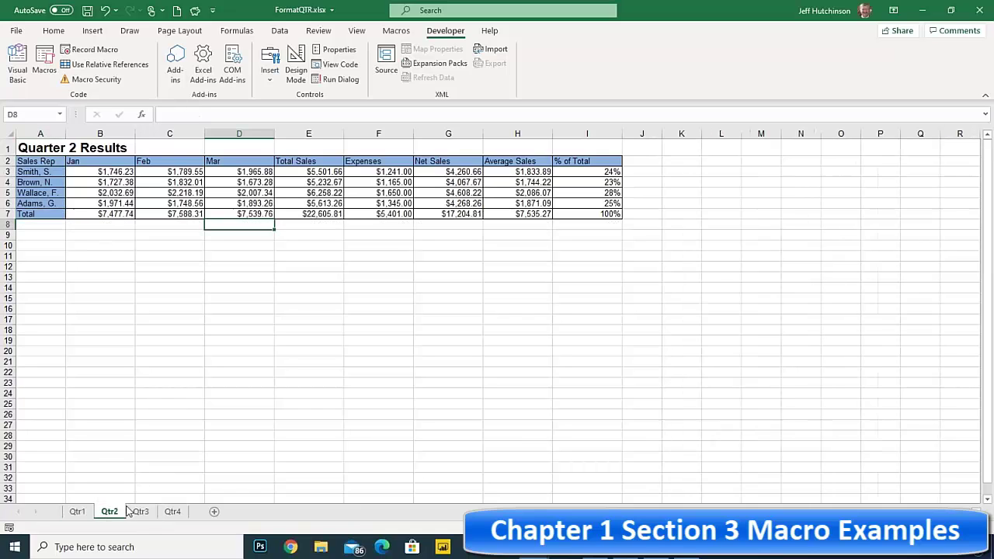
left_click(140, 510)
left_click(78, 511)
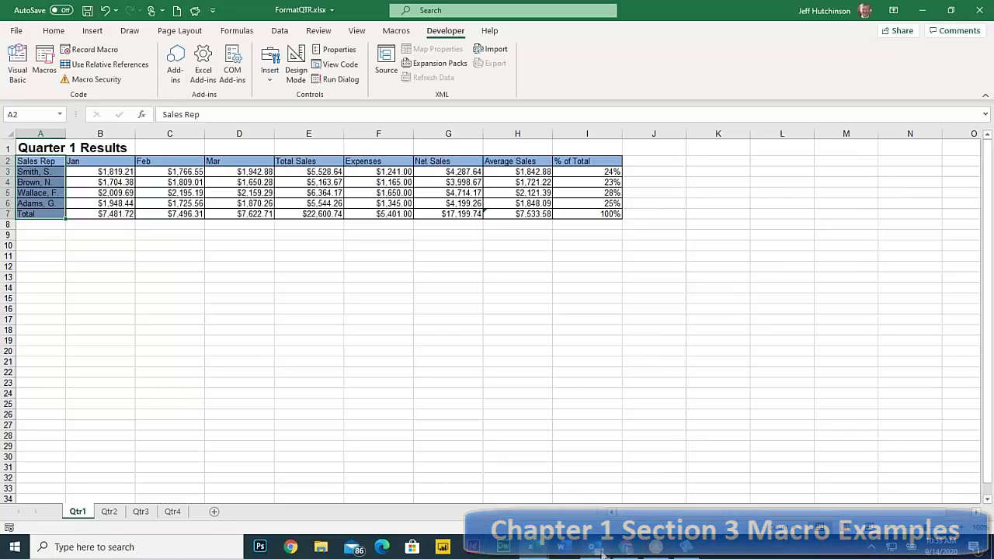
- Switch to the Visual Basic For Excel PDF in Chrome and look through the Chapter 1 macro exercises, ending at the FormatQtr steps on page 15
left_click(535, 548)
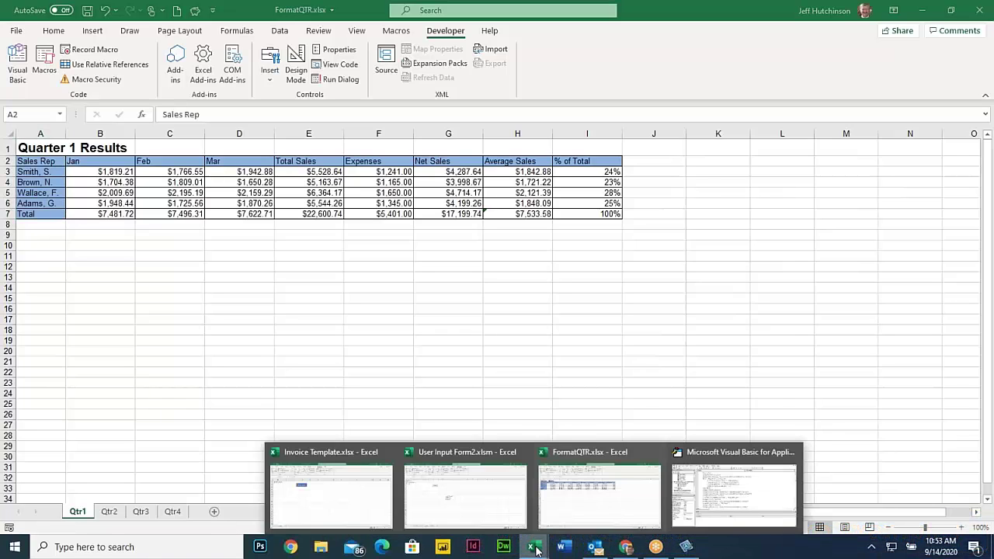
left_click(624, 548)
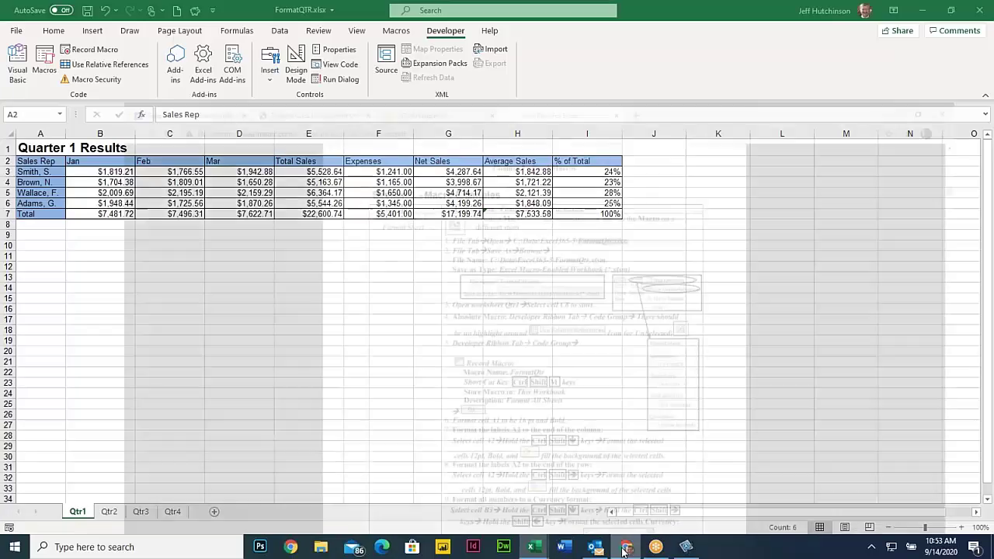
scroll(454, 304, "down", 5)
scroll(455, 305, "up", 10)
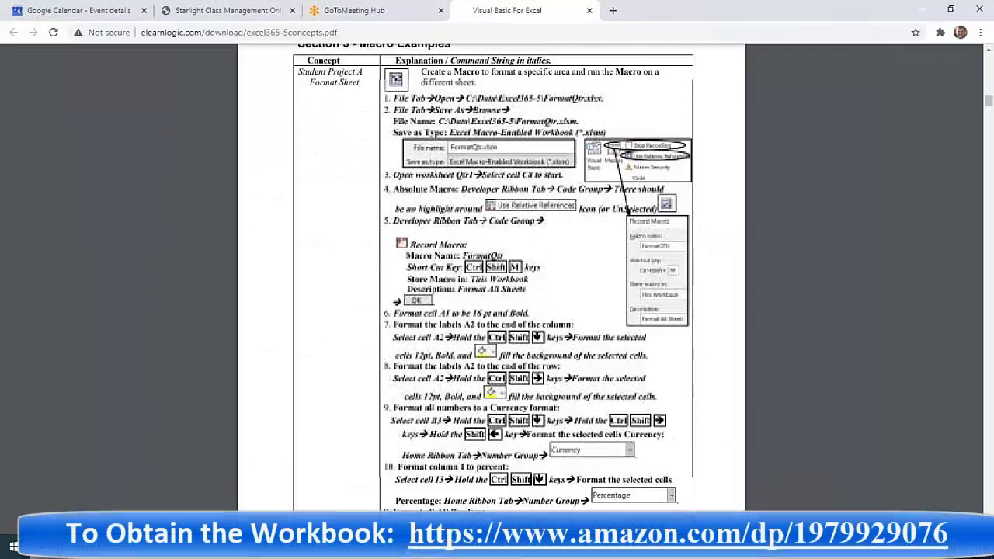
scroll(490, 304, "up", 15)
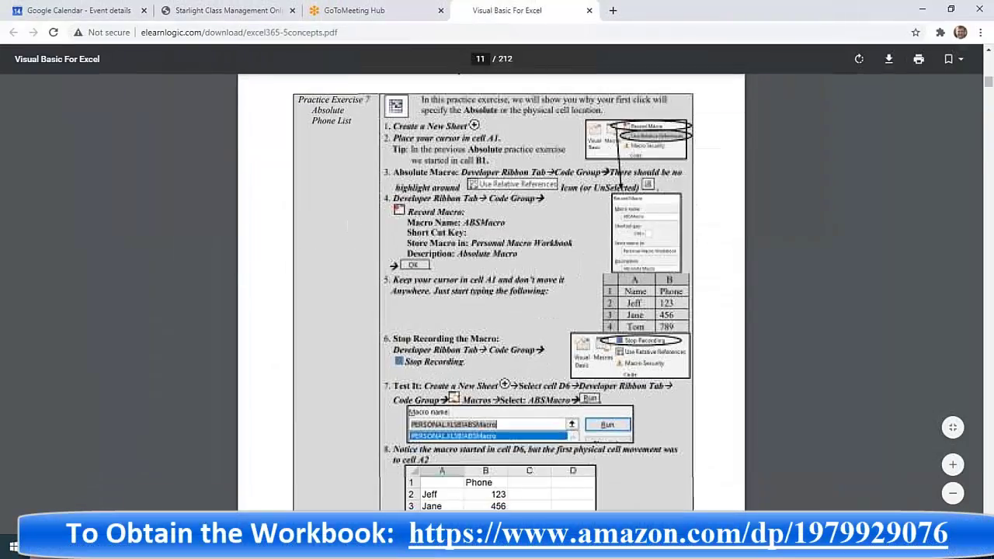
scroll(491, 304, "down", 8)
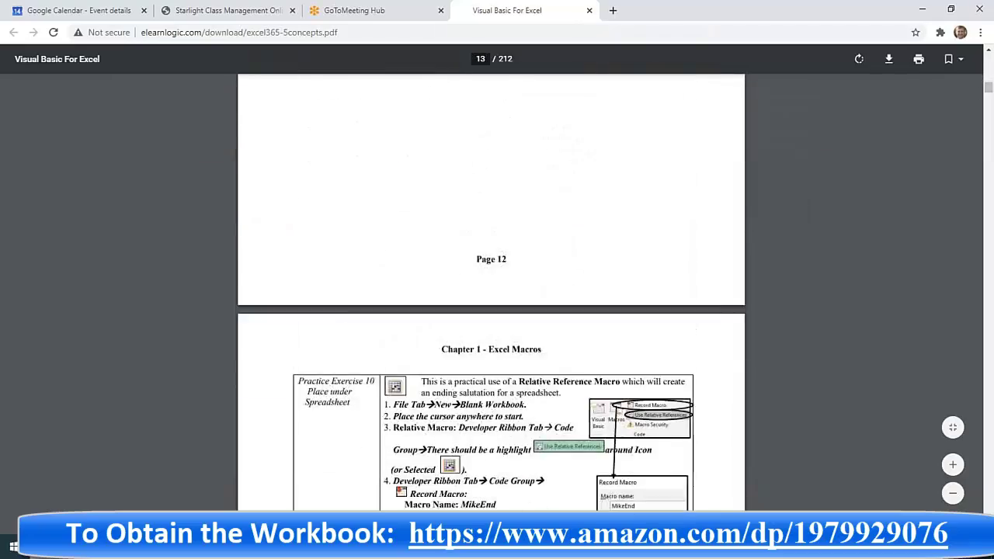
scroll(491, 305, "down", 5)
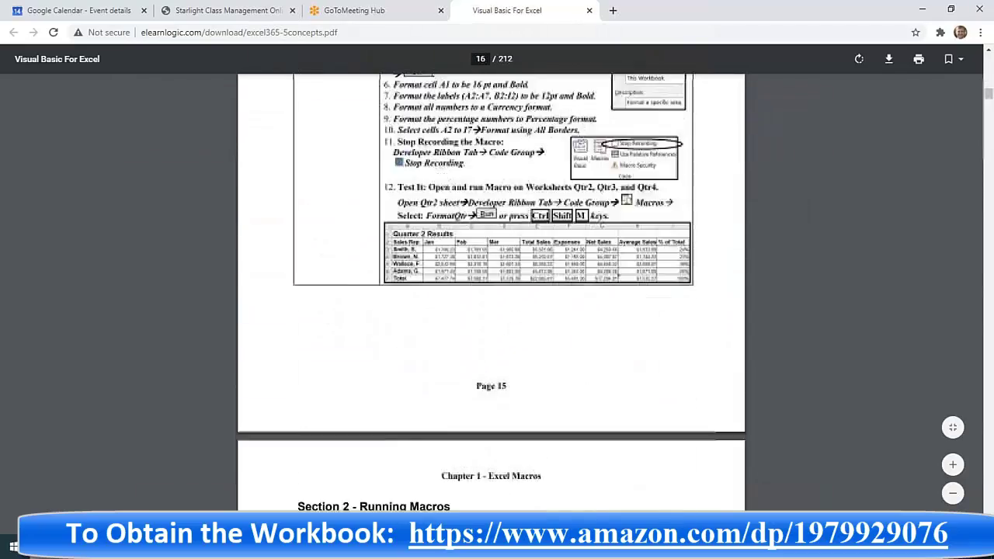